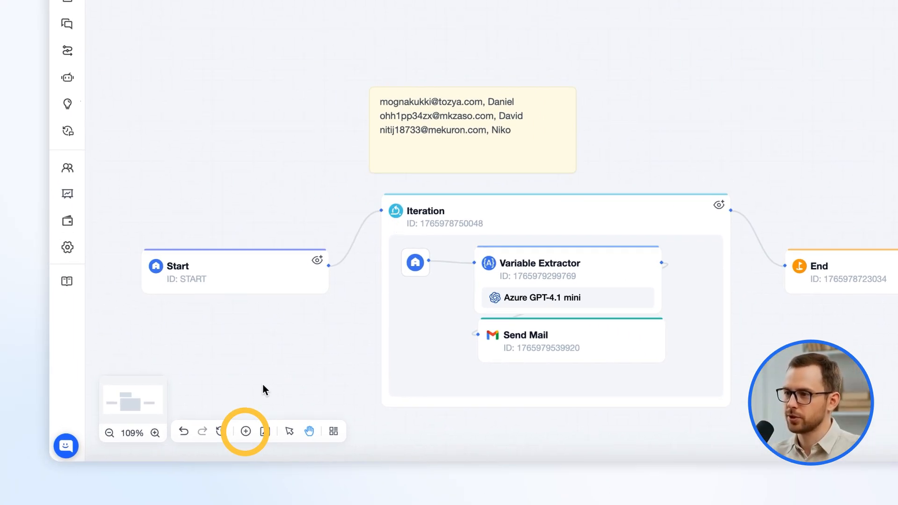
# Add a new Iteration node above the existing flow, close its settings, and widen and reposition it.
pyautogui.click(245, 430)
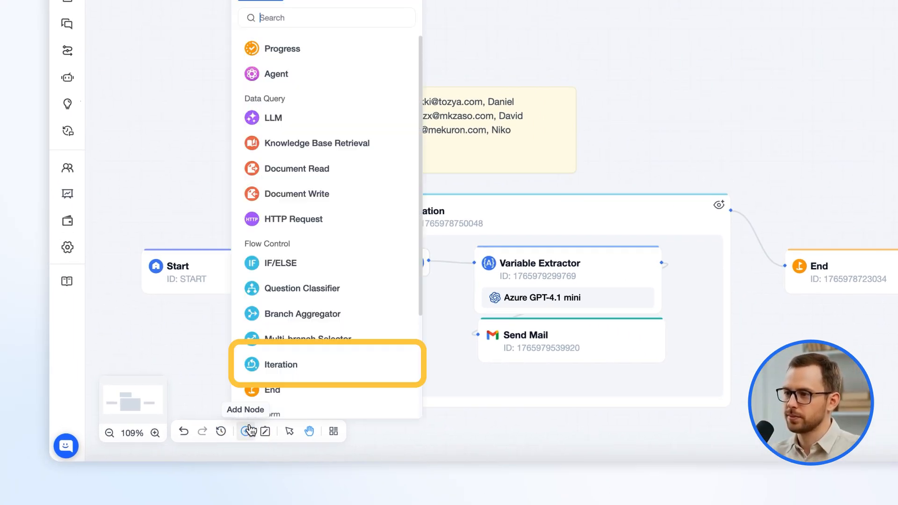
pyautogui.click(296, 373)
pyautogui.click(610, 16)
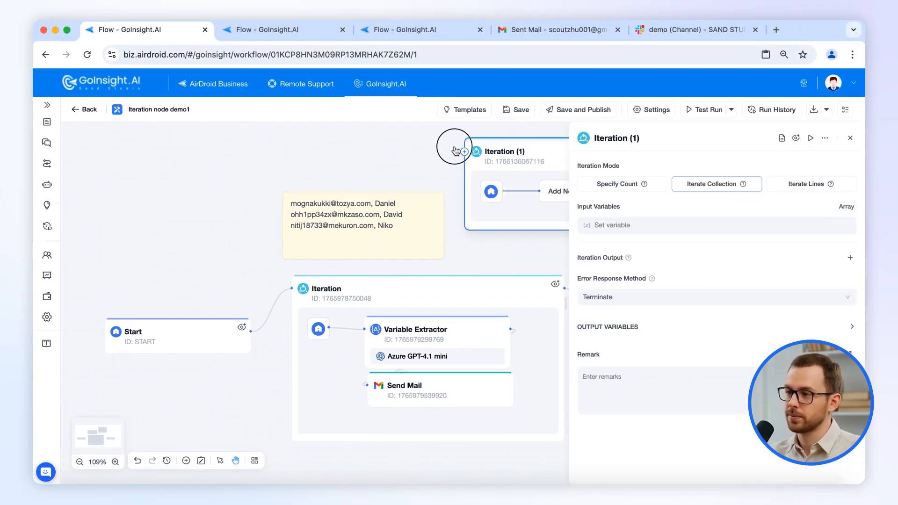
pyautogui.click(850, 138)
pyautogui.moveTo(546, 225); pyautogui.dragTo(754, 248)
pyautogui.moveTo(545, 140); pyautogui.dragTo(611, 130)
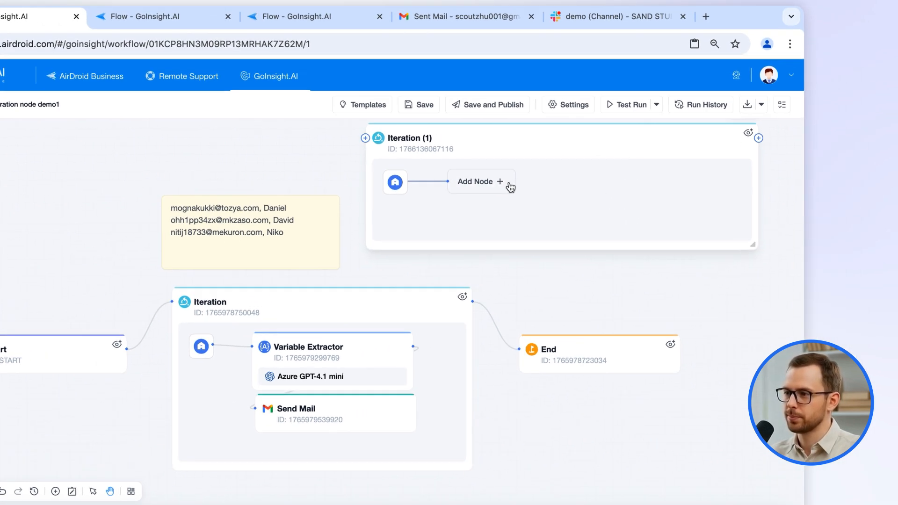
# Add an LLM node as the first node inside Iteration (1) and close its settings.
pyautogui.click(584, 179)
pyautogui.click(523, 222)
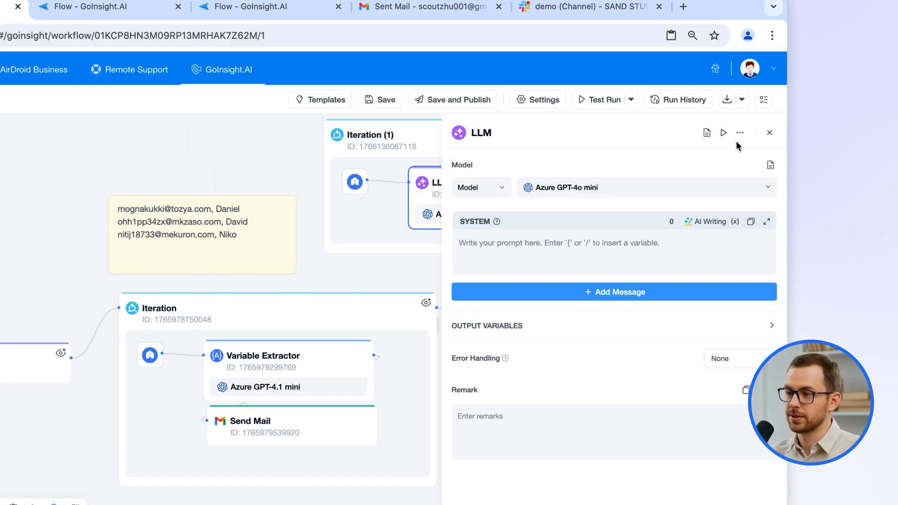
pyautogui.click(767, 133)
# Add an IF/ELSE node after the LLM node inside Iteration (1) and close its settings.
pyautogui.click(579, 182)
pyautogui.click(633, 353)
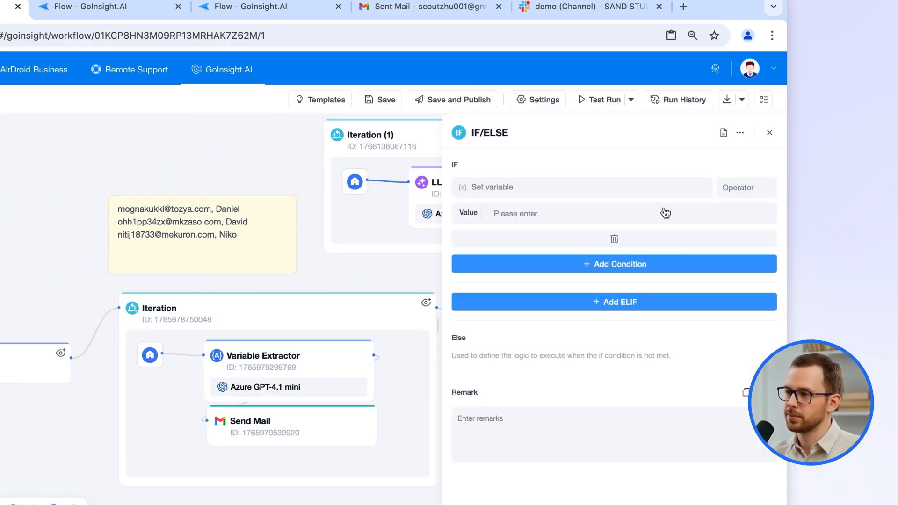
pyautogui.click(769, 134)
# Arrange the nodes inside Iteration (1) and resize and reposition the container so both fit.
pyautogui.moveTo(685, 139); pyautogui.dragTo(586, 136)
pyautogui.moveTo(605, 176); pyautogui.dragTo(585, 166)
pyautogui.moveTo(697, 246); pyautogui.dragTo(704, 298)
pyautogui.moveTo(541, 140); pyautogui.dragTo(613, 135)
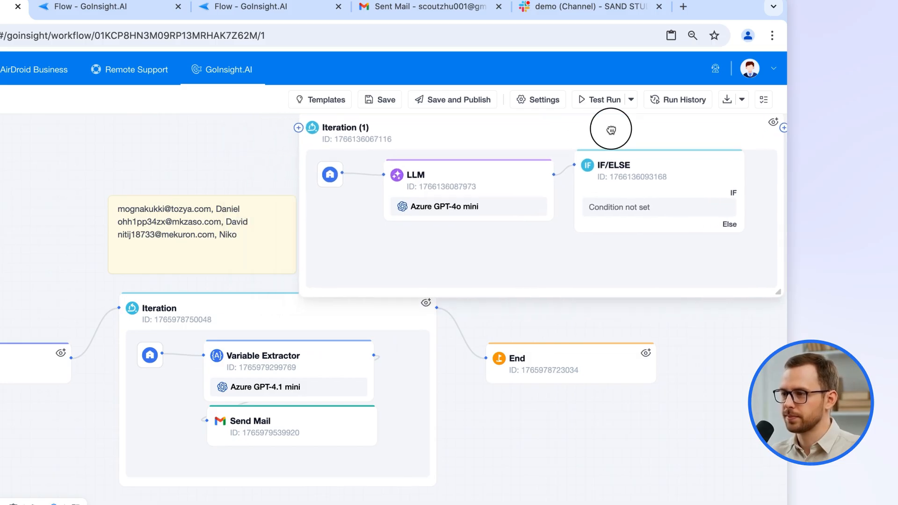
# Open the Iteration (1) settings and compare the Specify Count, Iterate Collection and Iterate Lines modes.
pyautogui.click(541, 132)
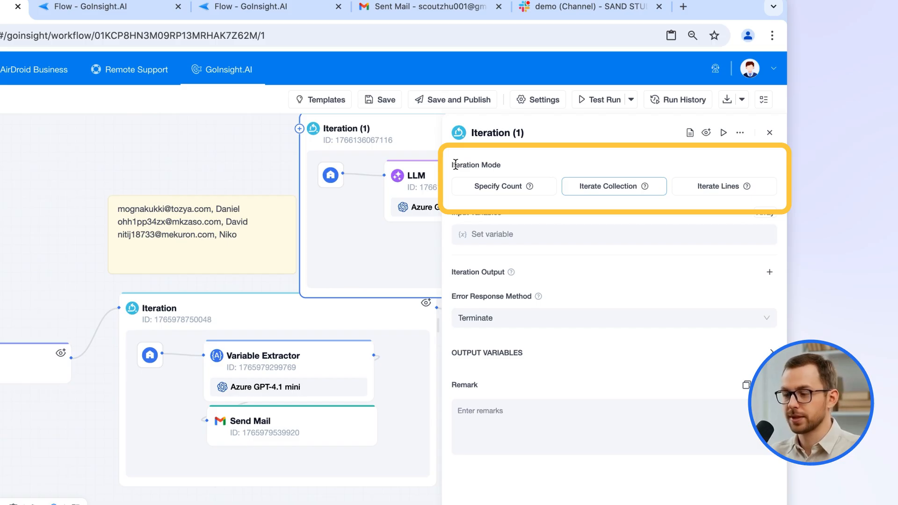
pyautogui.moveTo(237, 181); pyautogui.dragTo(54, 217)
pyautogui.scroll(-1, 274, 145)
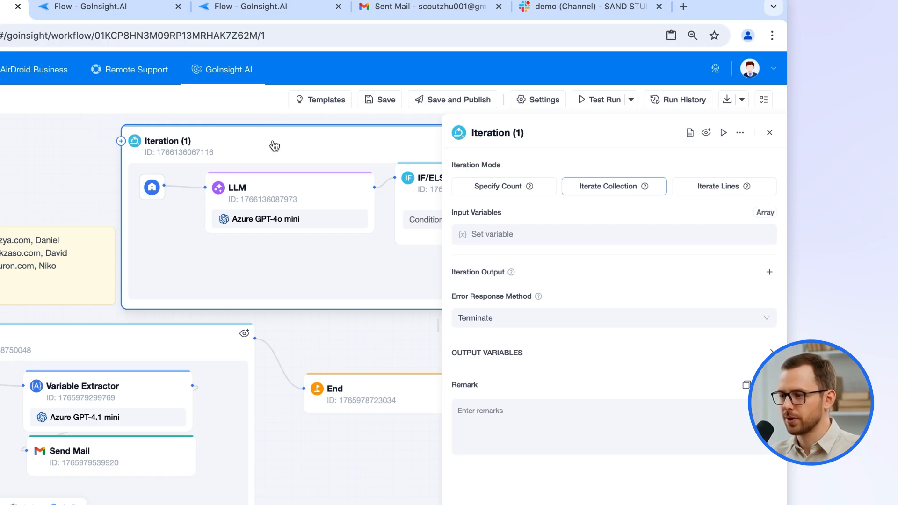
pyautogui.click(487, 189)
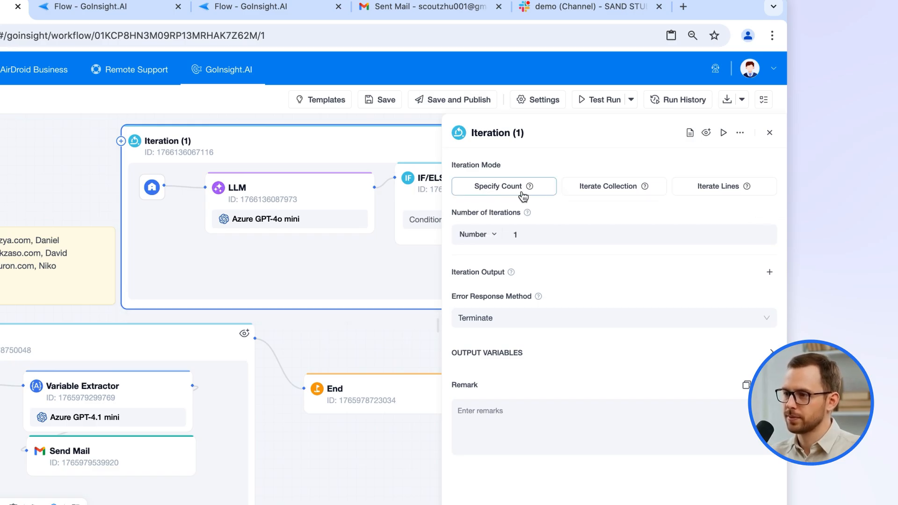
pyautogui.click(605, 187)
pyautogui.moveTo(645, 190)
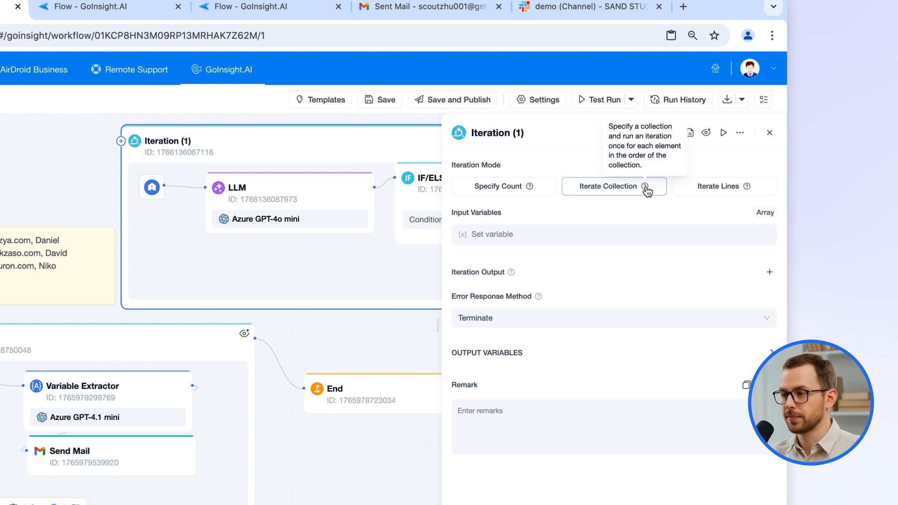
pyautogui.click(744, 189)
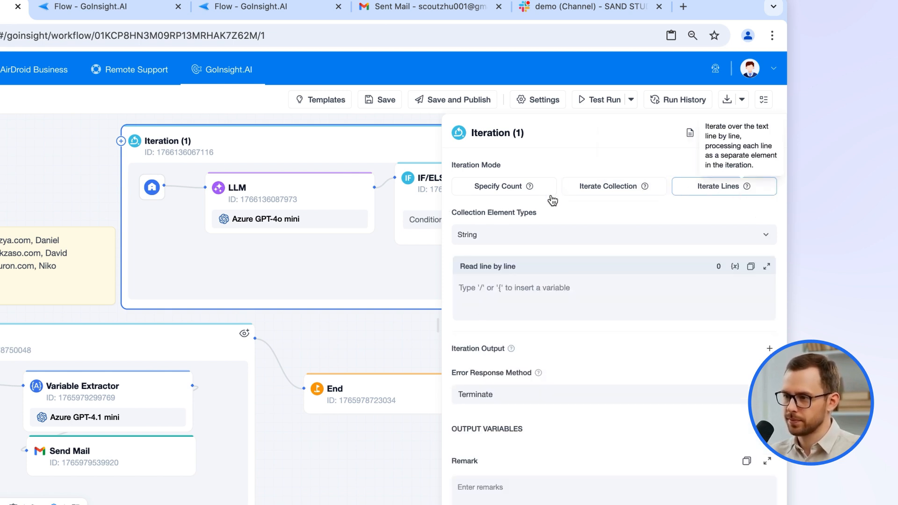
# Switch Iteration (1) to Specify Count mode and try adjusting its number of iterations.
pyautogui.click(519, 191)
pyautogui.click(568, 234)
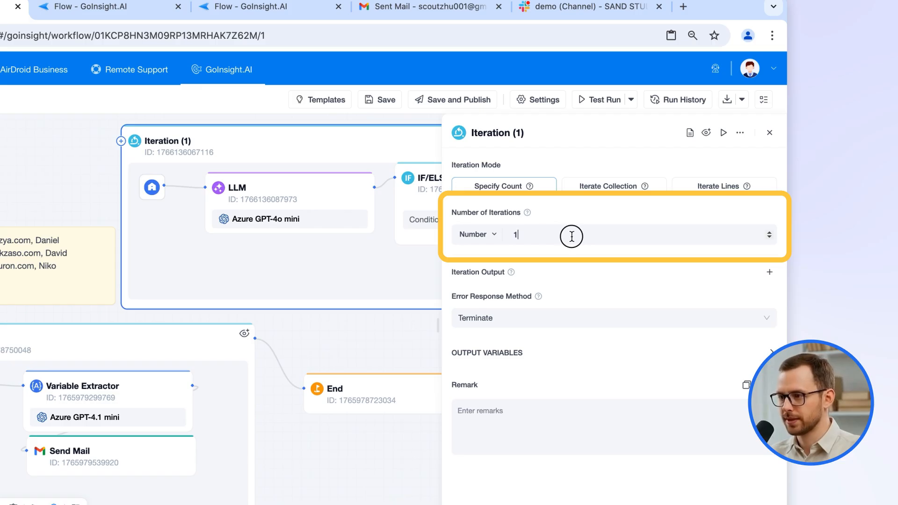
pyautogui.click(769, 232)
pyautogui.click(769, 232)
pyautogui.click(769, 233)
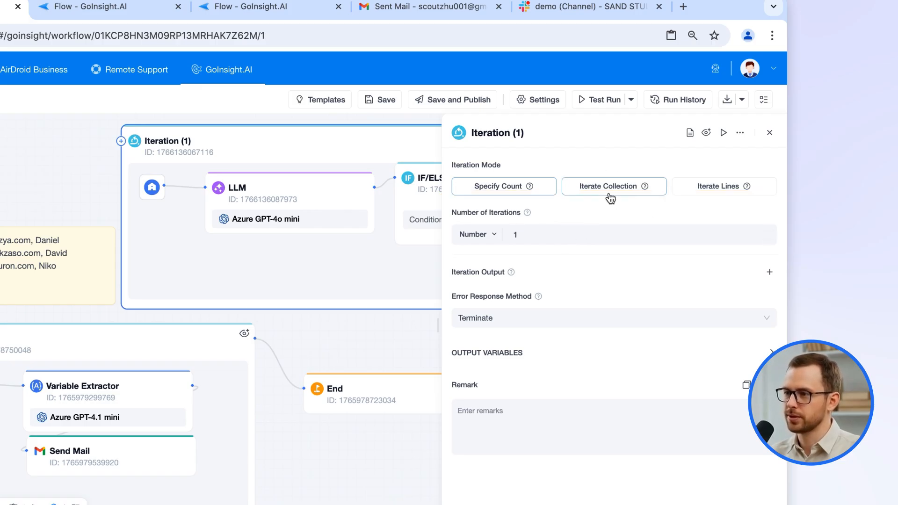
# Set Iteration (1) to Iterate Lines mode, check the available collection element types, and close its settings.
pyautogui.click(610, 197)
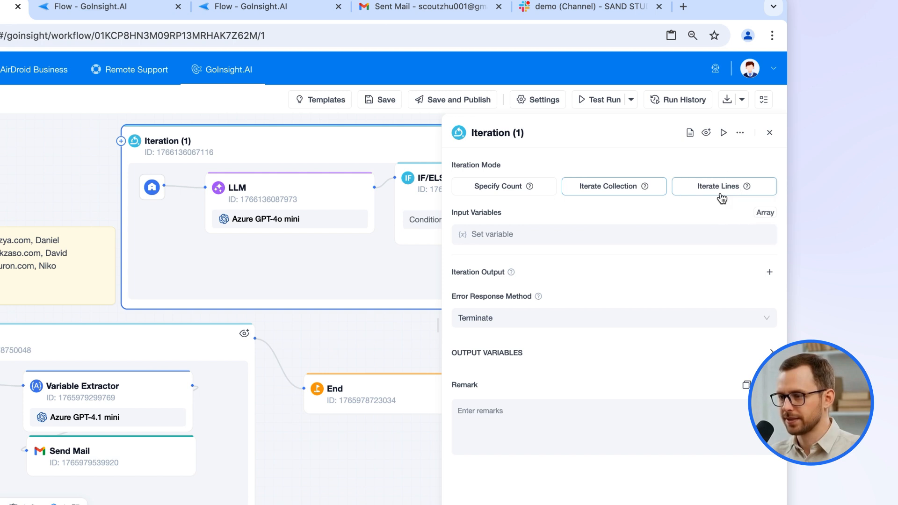
pyautogui.click(721, 195)
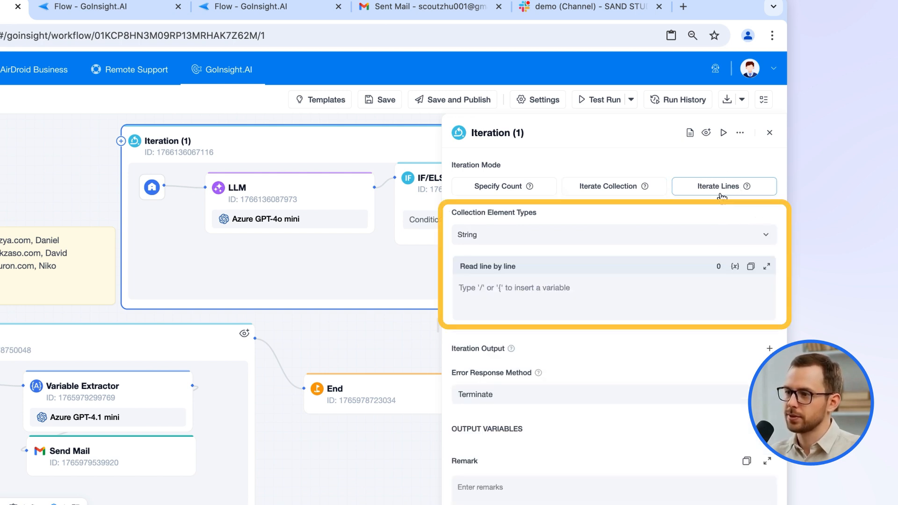
pyautogui.click(541, 240)
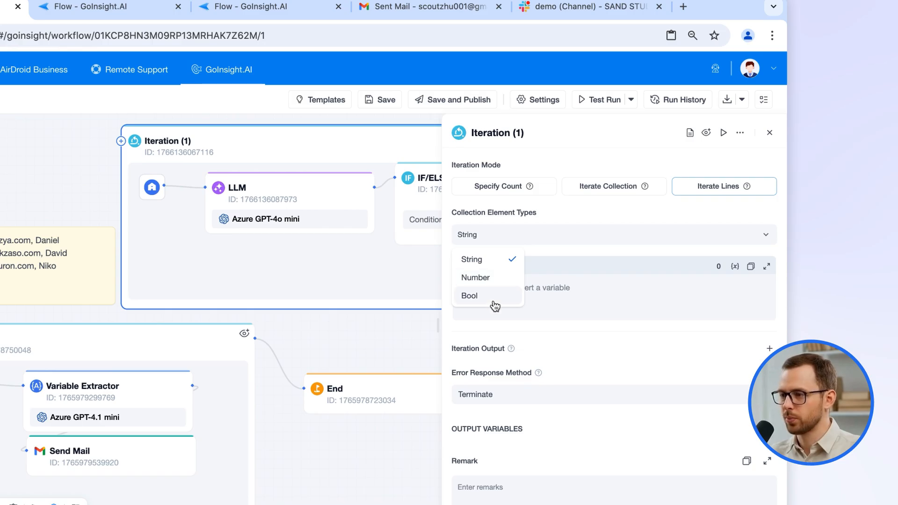
pyautogui.click(559, 297)
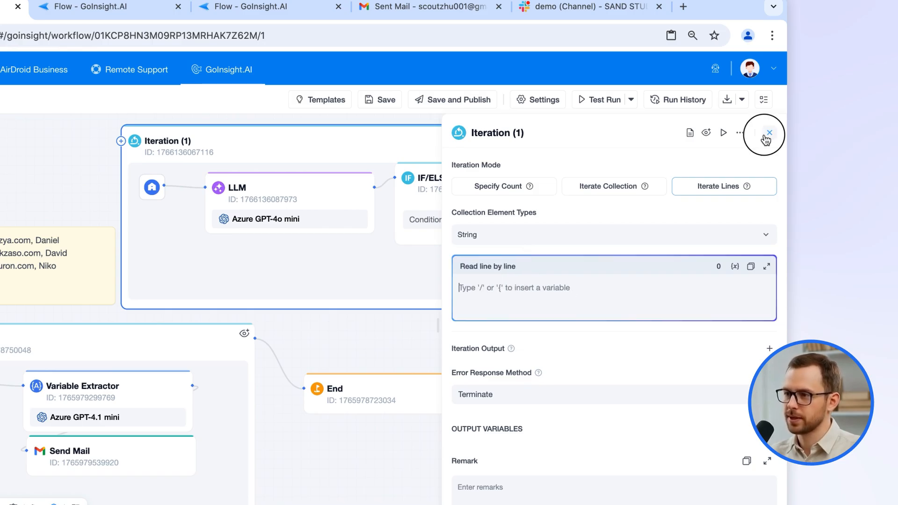
pyautogui.click(769, 132)
# Move the Iteration (1) node up and away from the main flow, leaving the original Iteration flow clear.
pyautogui.scroll(-3, 485, 161)
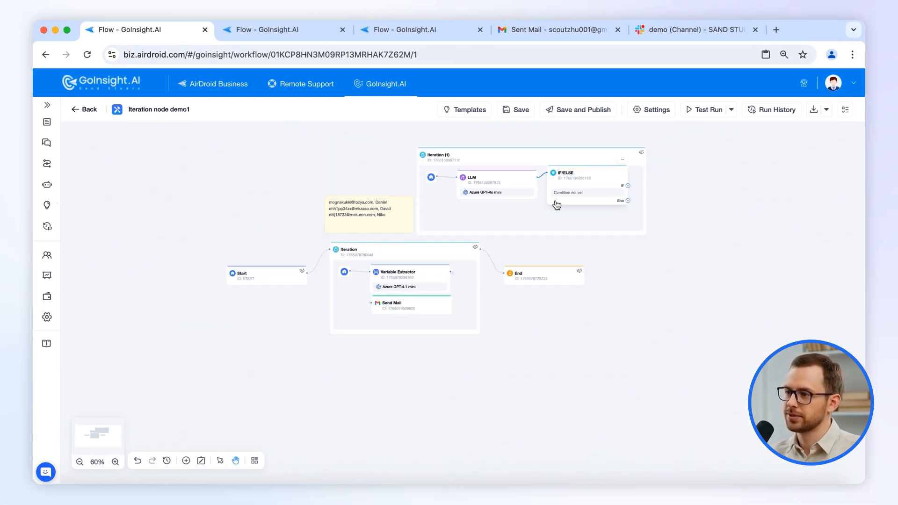
pyautogui.moveTo(536, 165); pyautogui.dragTo(715, 111)
pyautogui.moveTo(630, 224); pyautogui.dragTo(689, 172)
pyautogui.scroll(5, 567, 271)
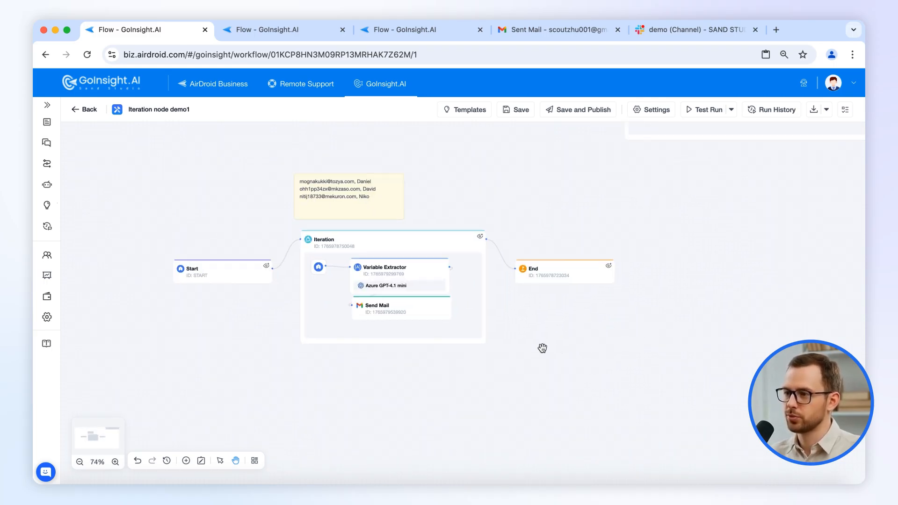
pyautogui.moveTo(602, 362); pyautogui.dragTo(641, 385)
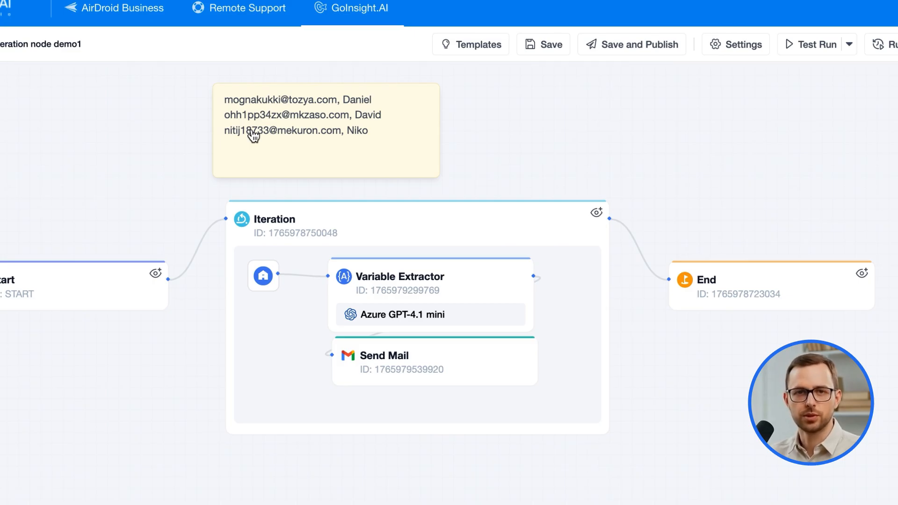
# Review the original Iteration node's settings, close them, and start a test run of the workflow.
pyautogui.click(343, 225)
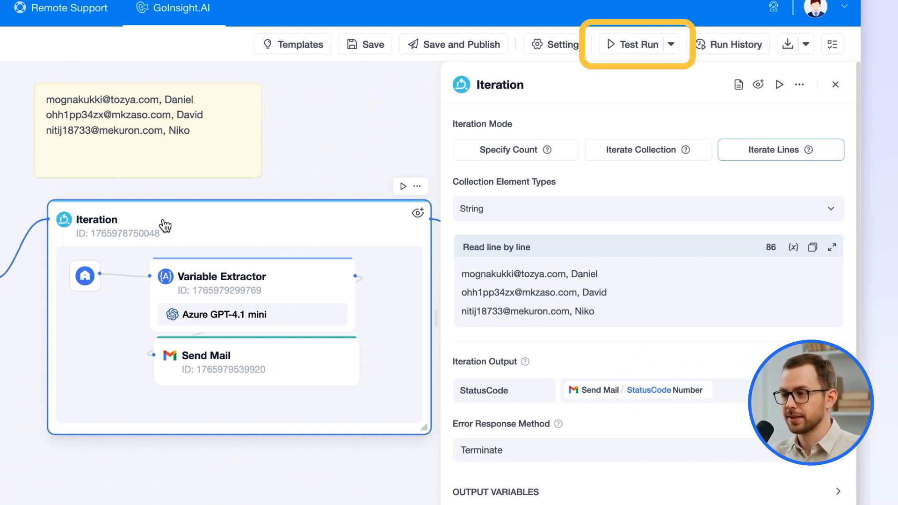
pyautogui.click(835, 85)
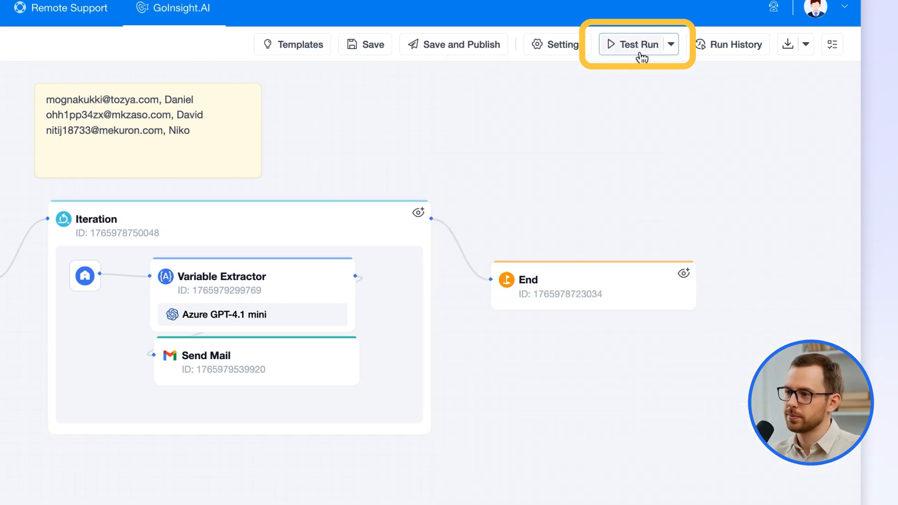
pyautogui.click(638, 46)
pyautogui.click(641, 130)
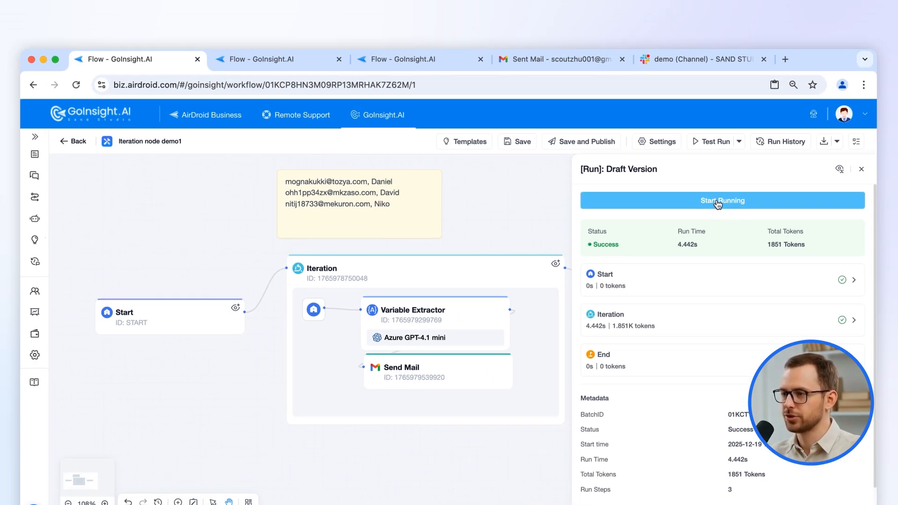
# Switch to Gmail to check the sent messages, and return to the GoInsight.AI workflow.
pyautogui.click(541, 64)
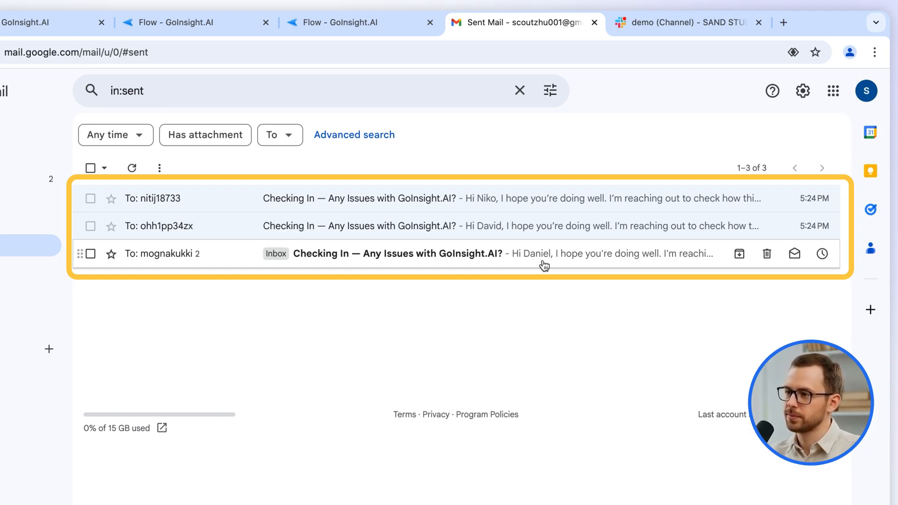
pyautogui.click(24, 31)
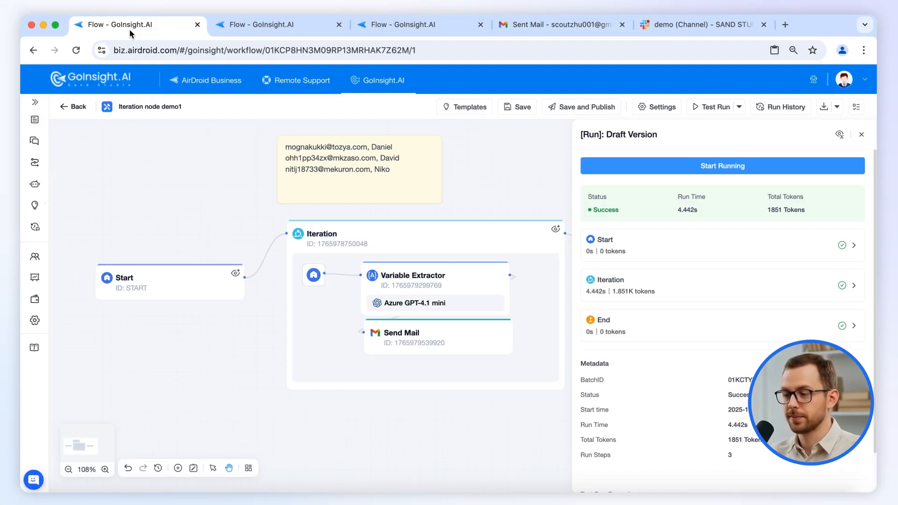
# Try inserting the Start UTCDate variable after the second line of the original Iteration node's line-by-line text, and remove it.
pyautogui.click(428, 238)
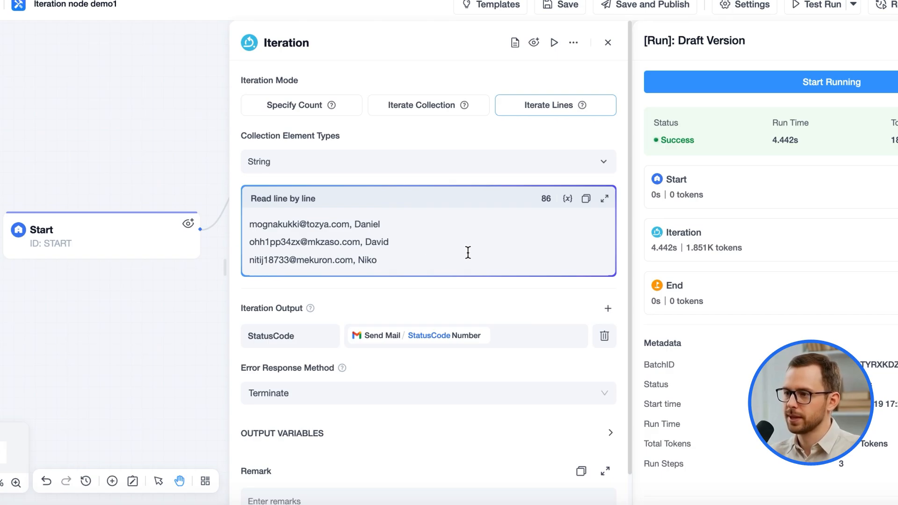
pyautogui.write('/')
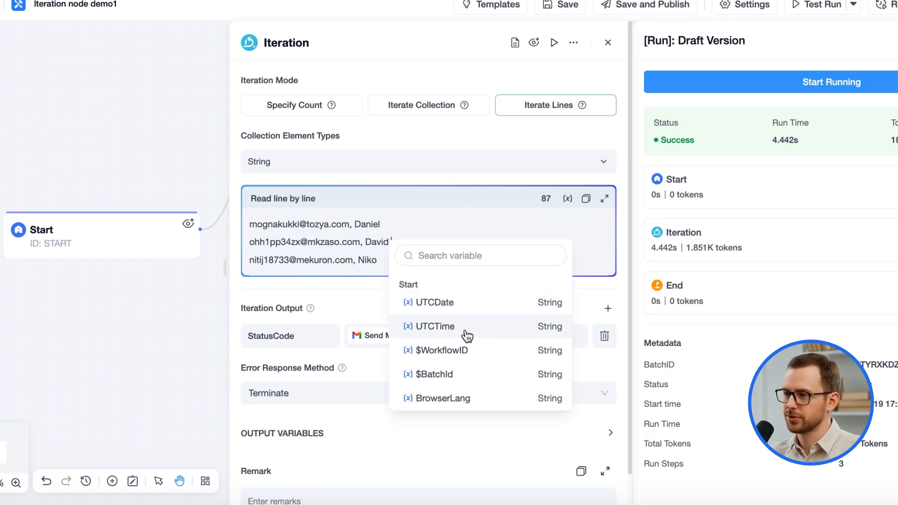
pyautogui.click(462, 303)
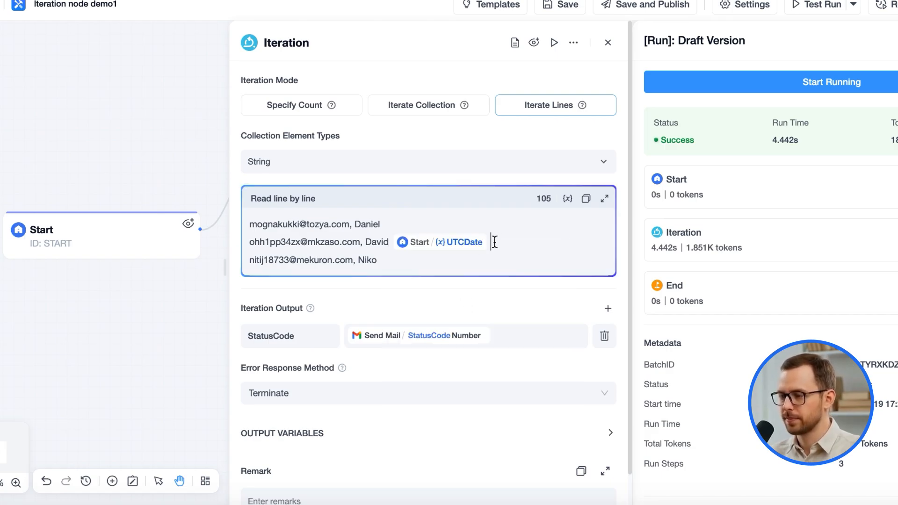
pyautogui.press('BackSpace')
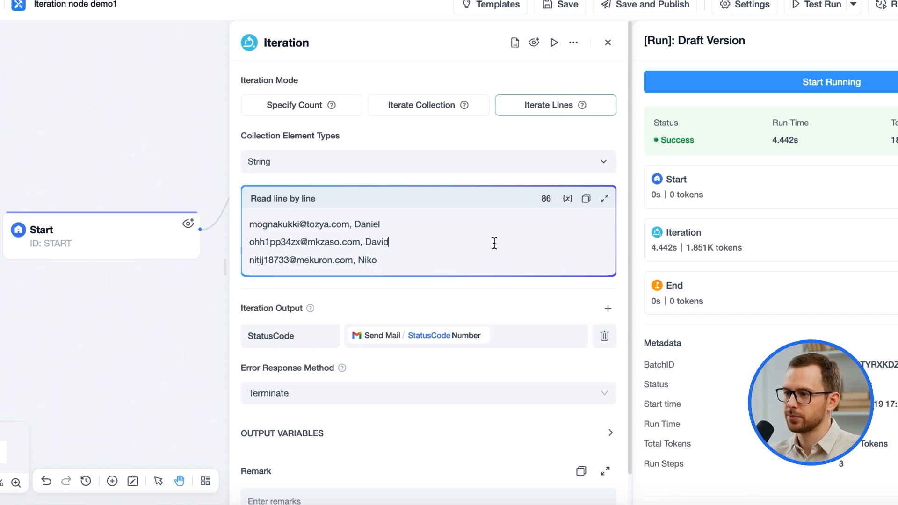
pyautogui.click(607, 43)
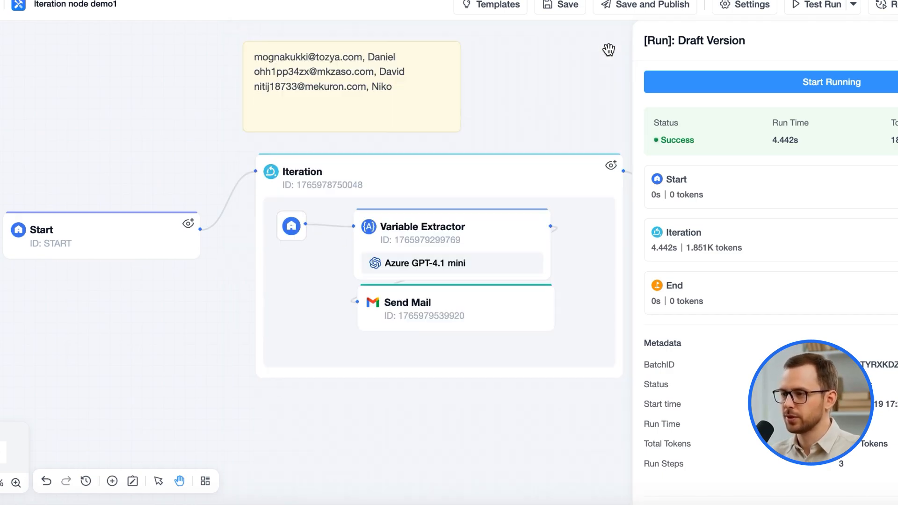
# Examine the Variable Extractor's input and extracted variables and the Send Mail node's recipient, subject and body parameters.
pyautogui.click(451, 240)
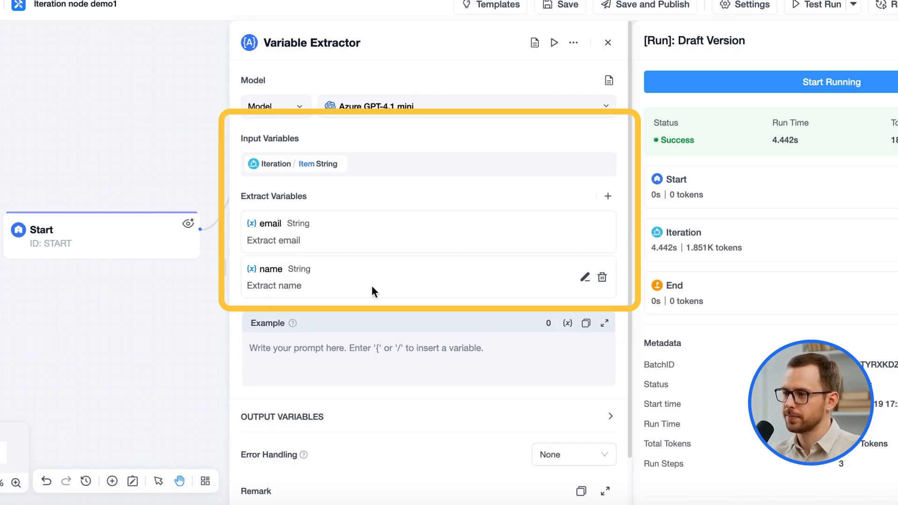
pyautogui.click(607, 43)
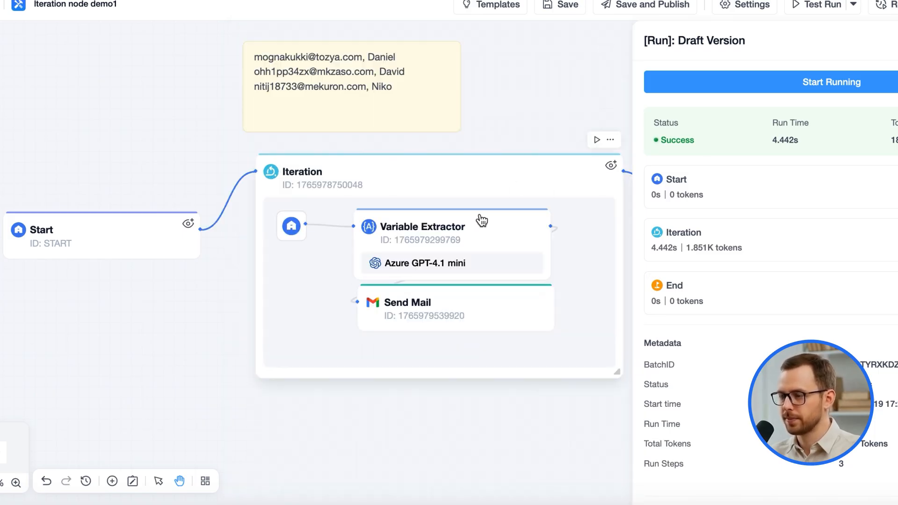
pyautogui.click(447, 309)
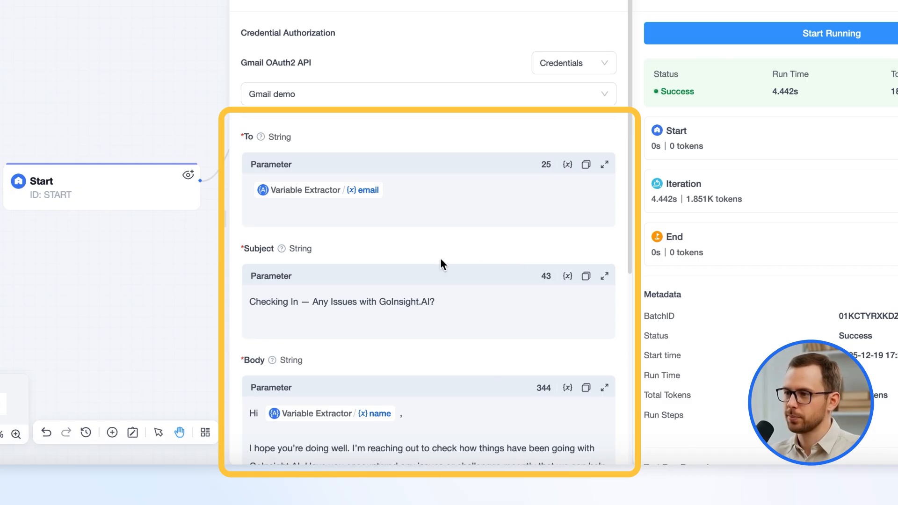
pyautogui.click(334, 213)
pyautogui.click(308, 385)
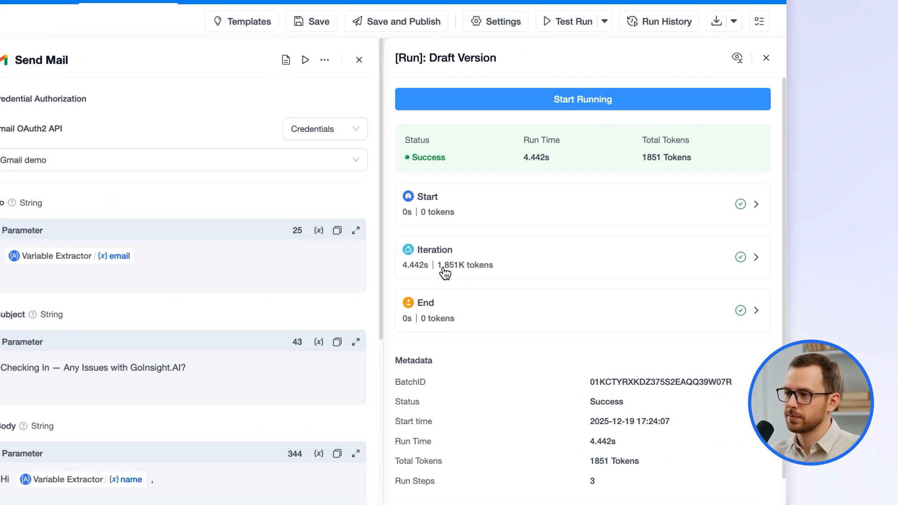
# Expand the Iteration result of the test run and open the details of its individual iterations.
pyautogui.click(694, 205)
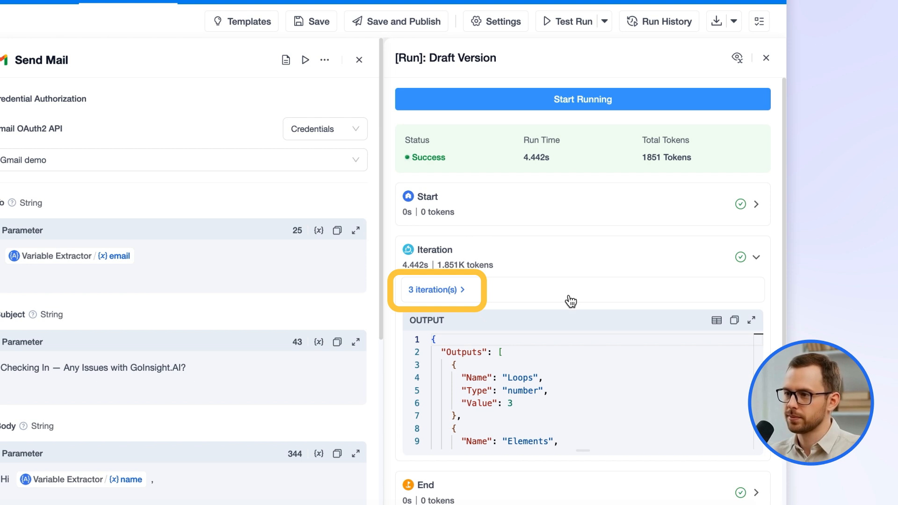
pyautogui.click(440, 293)
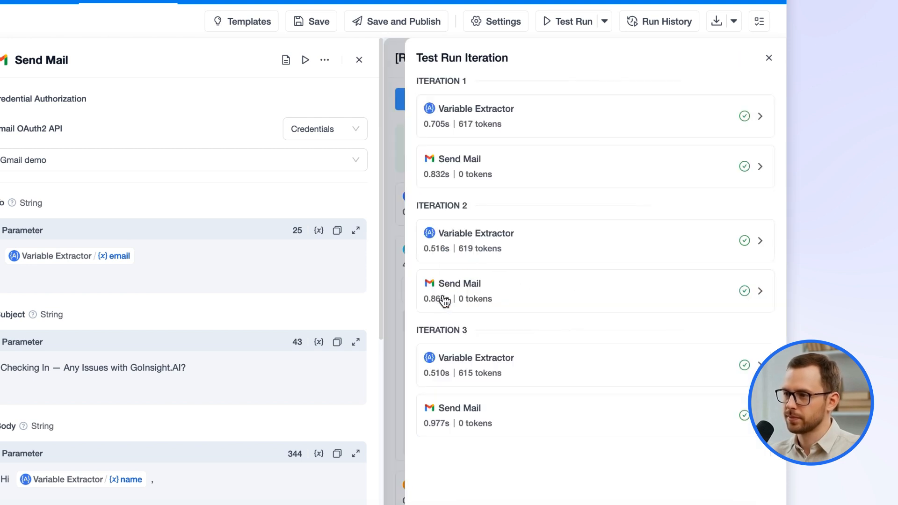
# Examine the Variable Extractor's input in each of the three iterations of the test run.
pyautogui.click(605, 133)
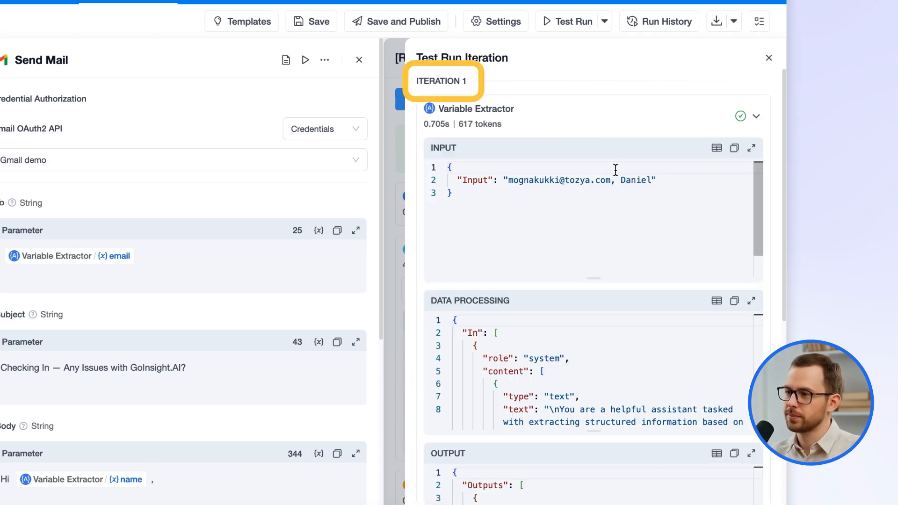
pyautogui.click(626, 123)
pyautogui.click(535, 247)
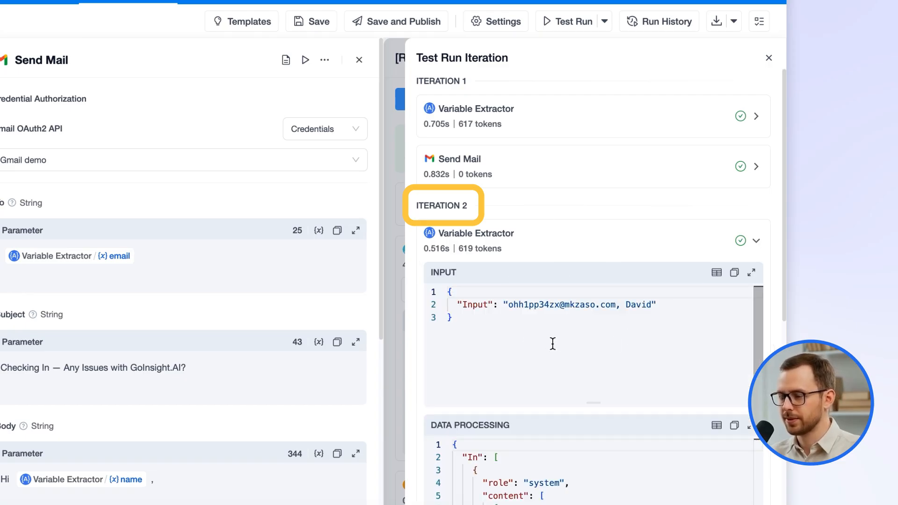
pyautogui.click(607, 253)
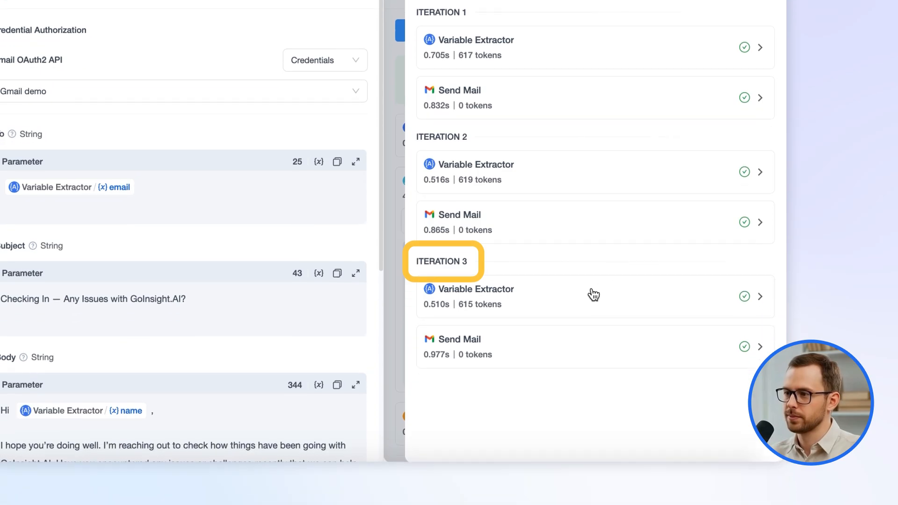
pyautogui.click(601, 354)
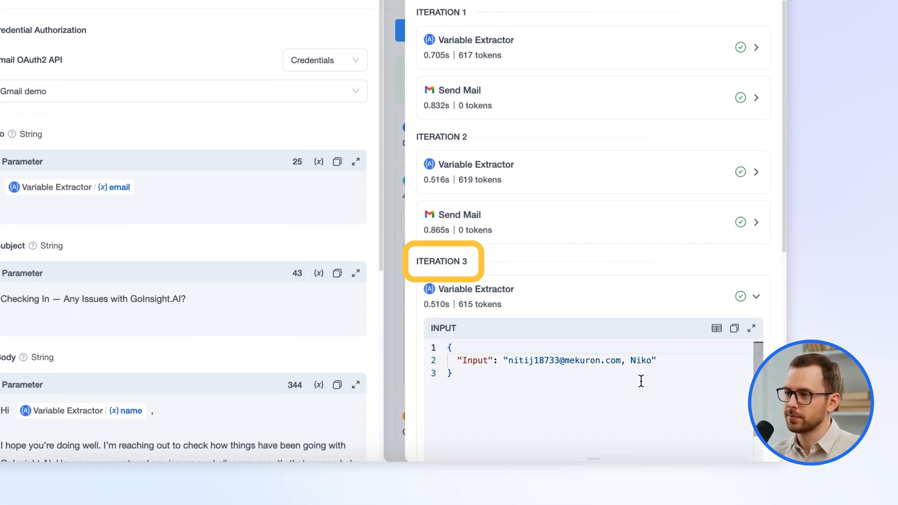
pyautogui.click(587, 304)
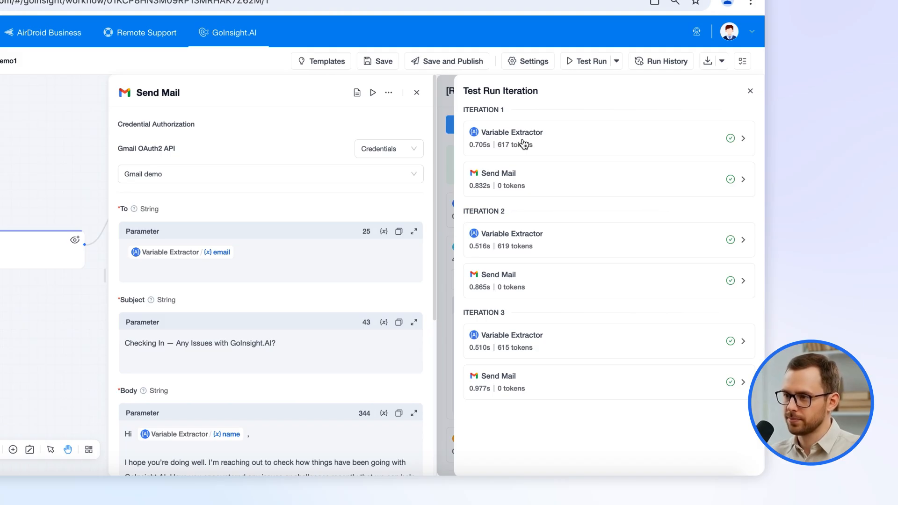
# View the first iteration's Variable Extractor output as a table, and close the iteration details.
pyautogui.click(523, 143)
pyautogui.scroll(-3, 743, 392)
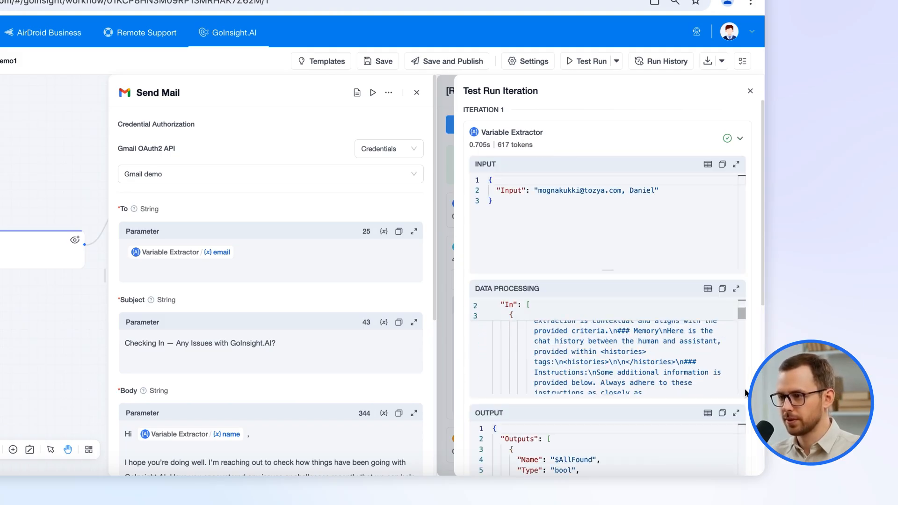
pyautogui.scroll(-2, 744, 356)
pyautogui.click(707, 326)
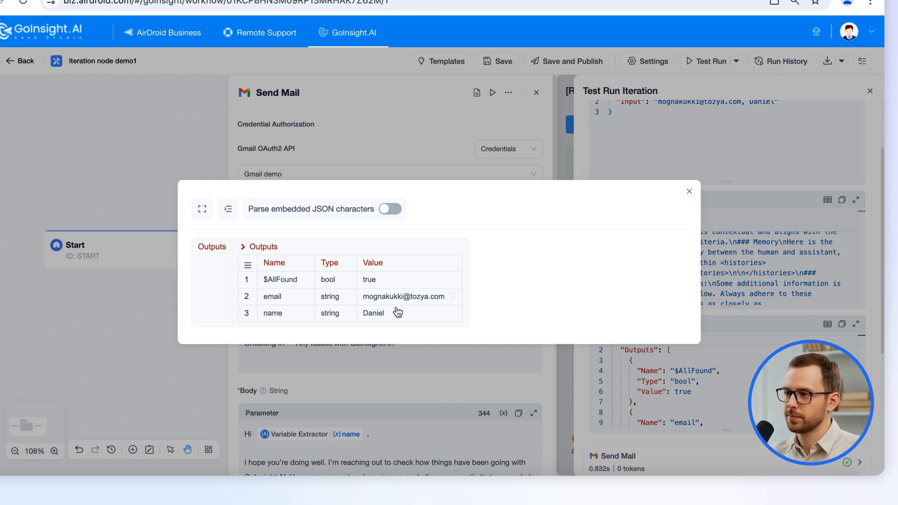
pyautogui.click(688, 191)
pyautogui.click(869, 91)
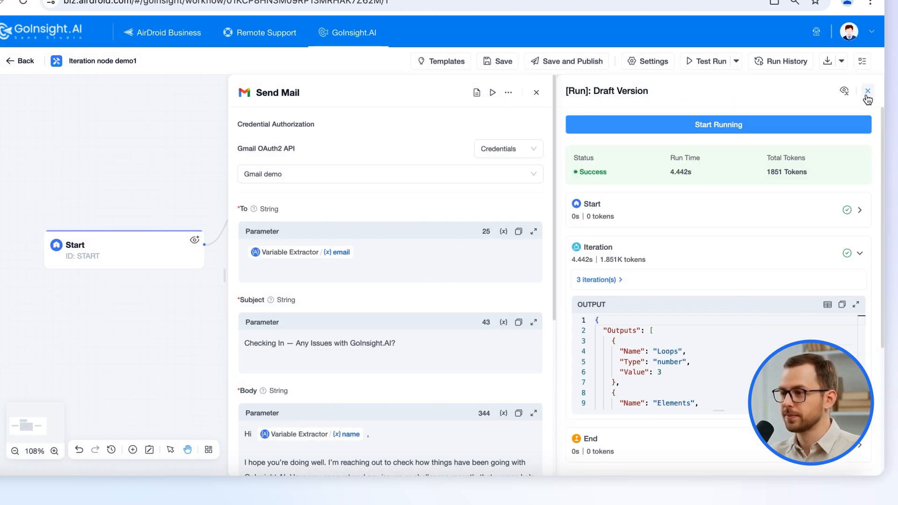
# Examine the first iteration's Send Mail input and output, and close the test run and node settings.
pyautogui.click(576, 280)
pyautogui.click(658, 187)
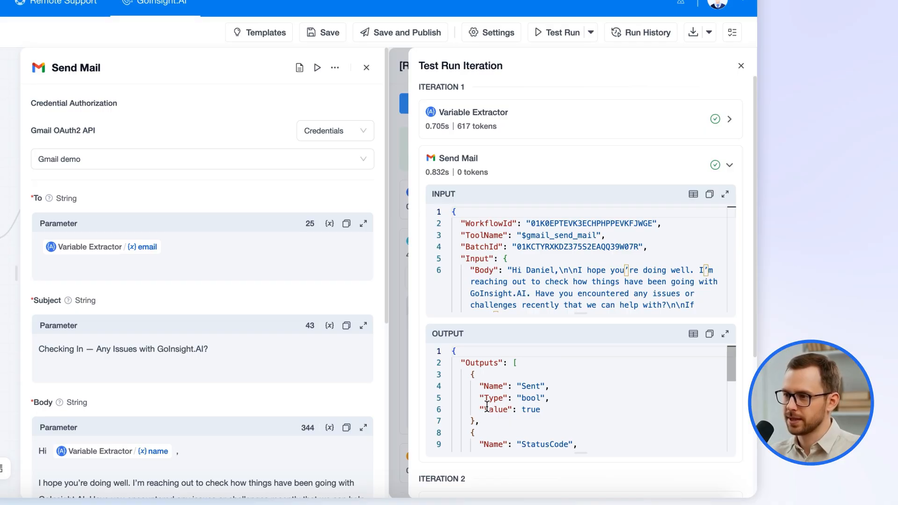
pyautogui.click(741, 66)
pyautogui.click(740, 67)
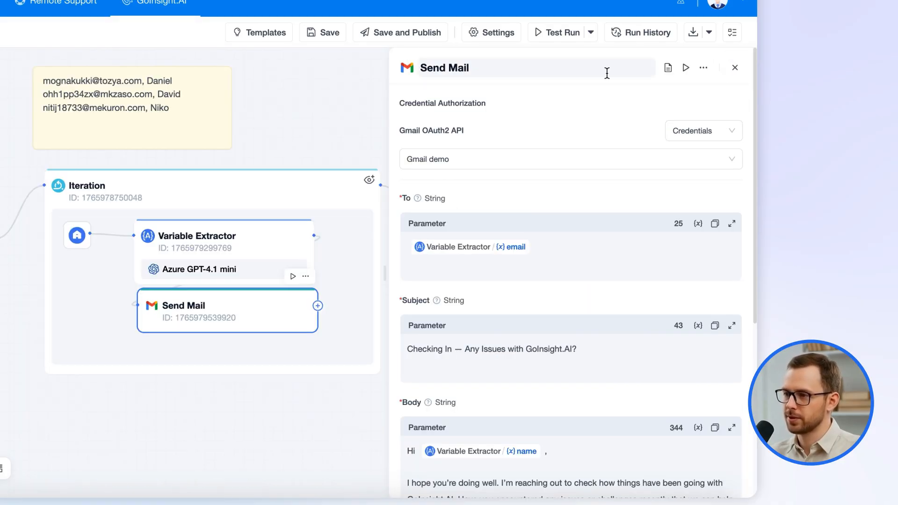
pyautogui.click(733, 68)
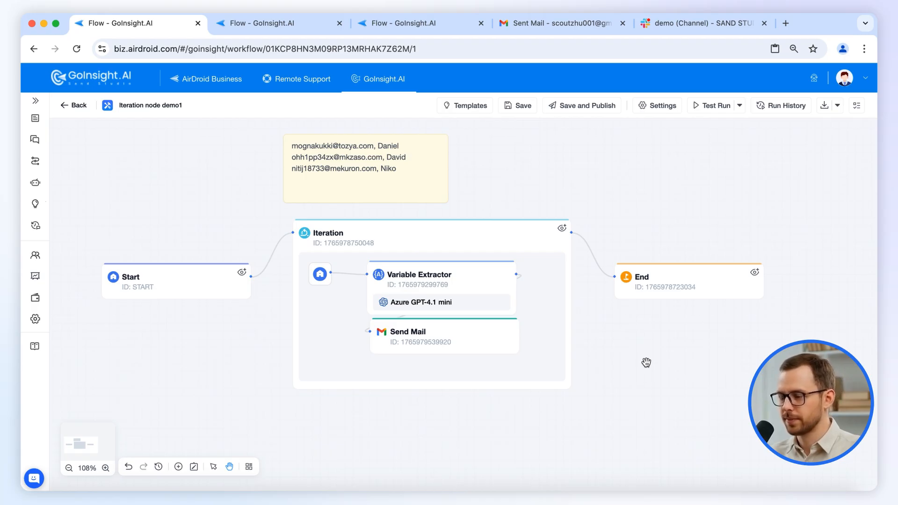
# Review the Iteration and Variable Extractor settings, and move the Send Mail node slightly lower beneath the Variable Extractor.
pyautogui.click(464, 240)
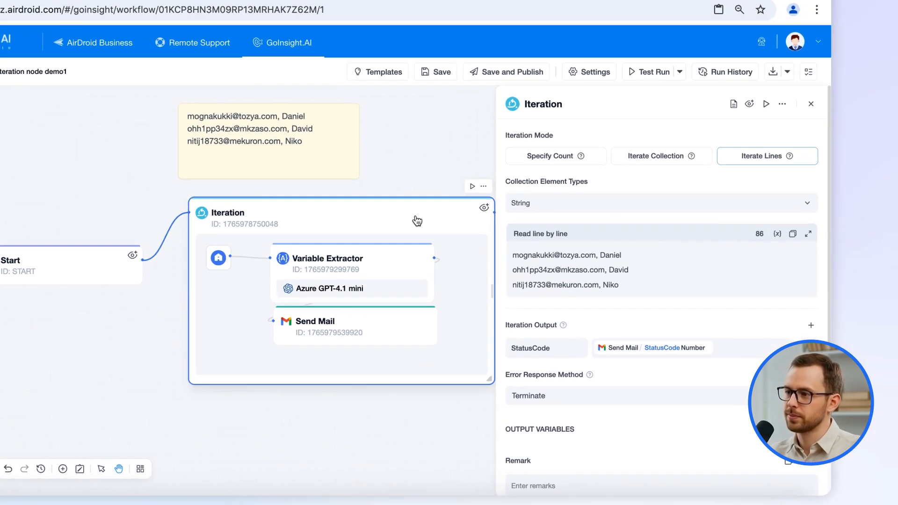
pyautogui.click(313, 269)
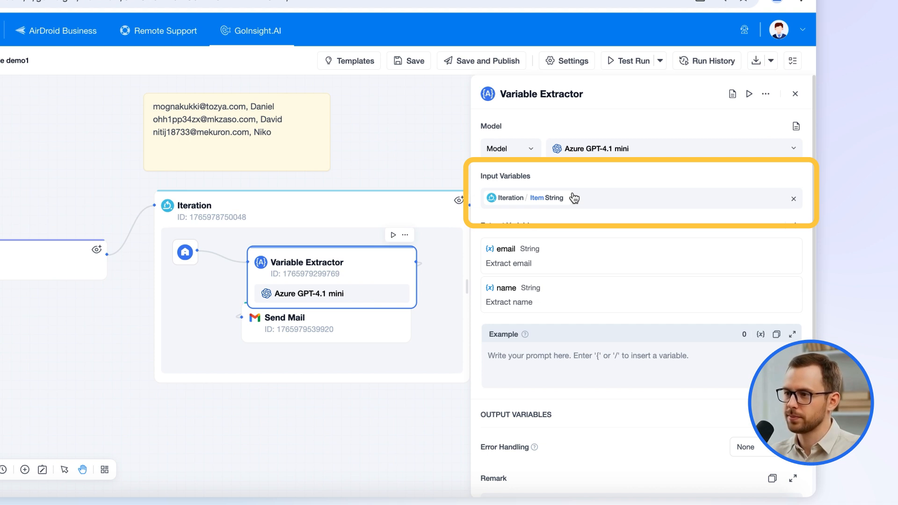
pyautogui.moveTo(340, 317); pyautogui.dragTo(352, 337)
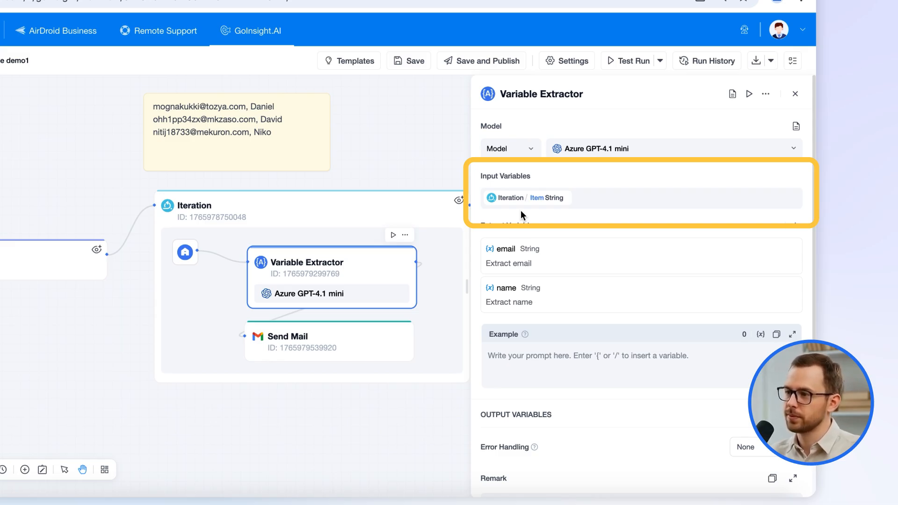
# Bring up the insertable variables in the Variable Extractor's example prompt, and leave the prompt empty.
pyautogui.click(571, 360)
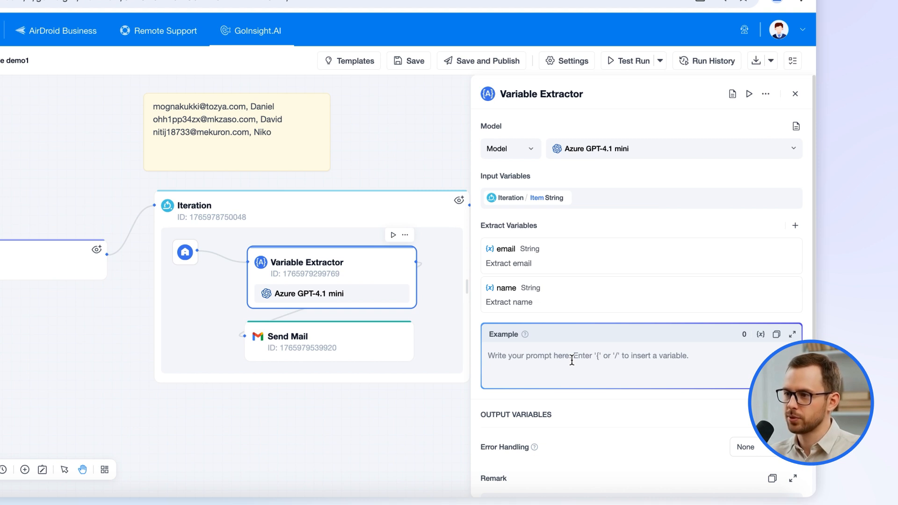
pyautogui.write('/')
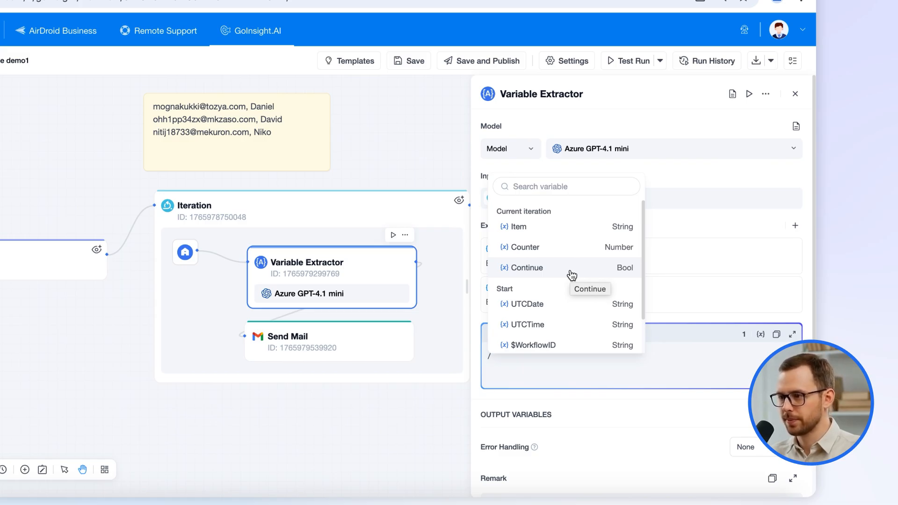
pyautogui.press('BackSpace')
# Try adding two more output variables to the Iteration node, browse the iteration body's variables, and remove the added rows.
pyautogui.click(373, 220)
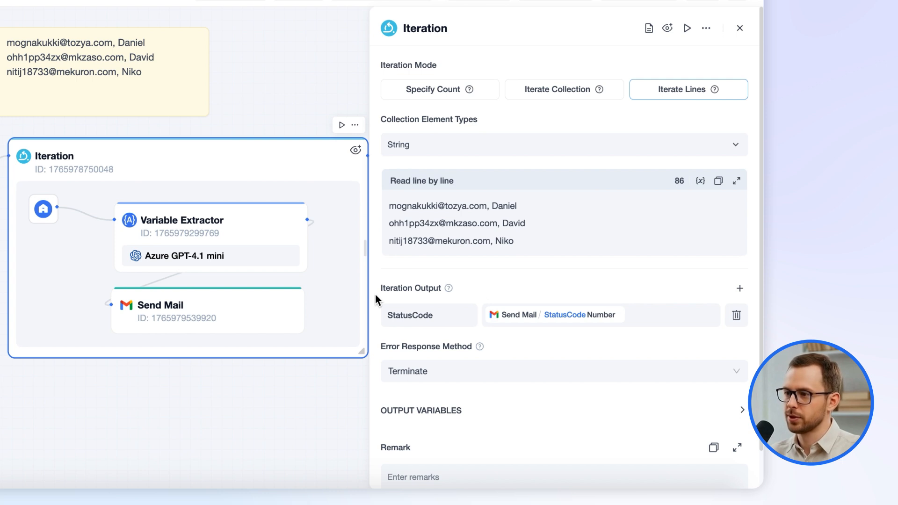
pyautogui.click(740, 288)
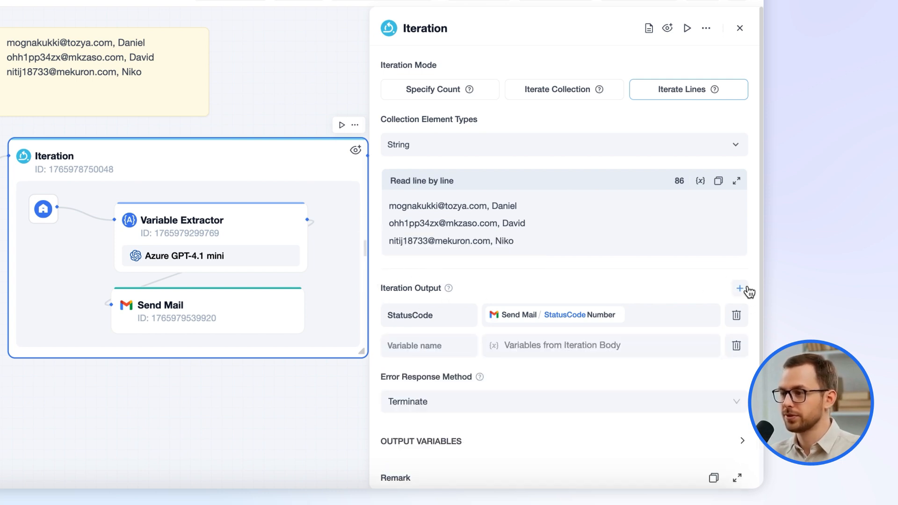
pyautogui.click(739, 288)
pyautogui.click(590, 345)
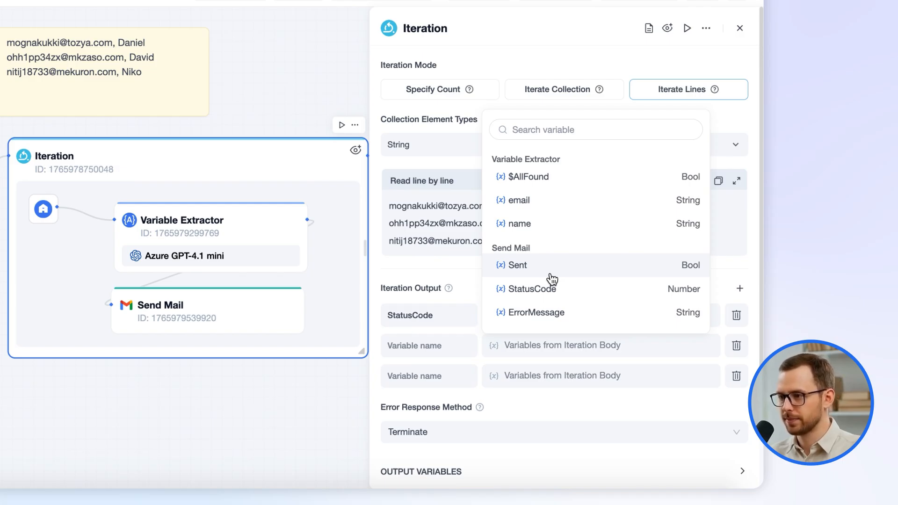
pyautogui.click(655, 289)
pyautogui.click(734, 375)
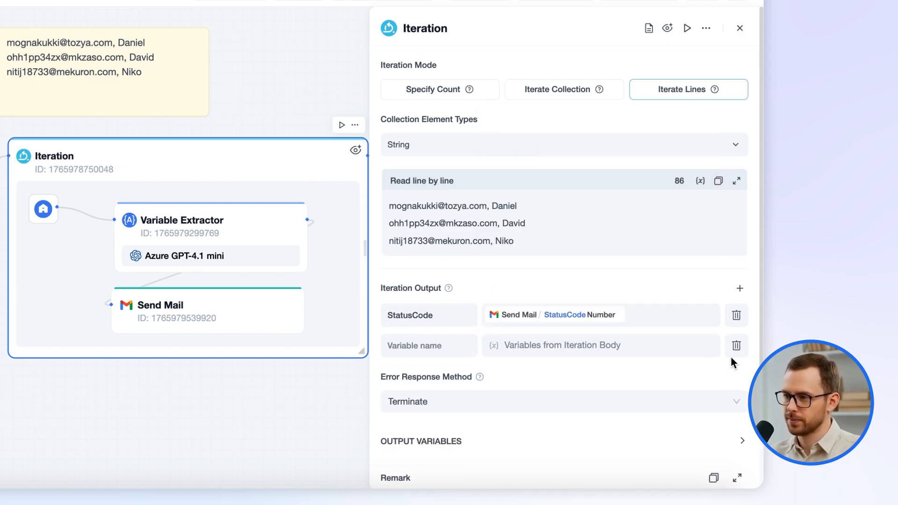
pyautogui.click(735, 346)
pyautogui.click(859, 135)
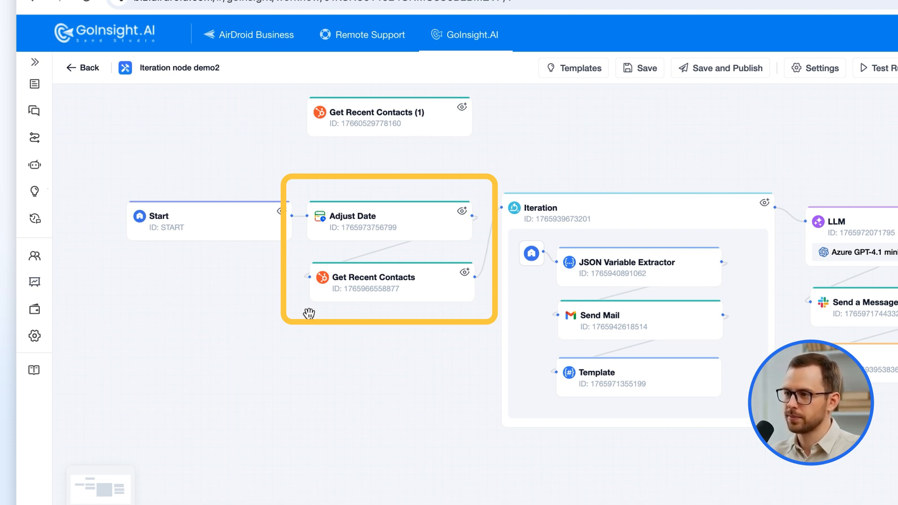
# Test-run the separate Get Recent Contacts (1) node in the Iteration node demo2 workflow, and examine the Contacts array in its output table.
pyautogui.click(398, 116)
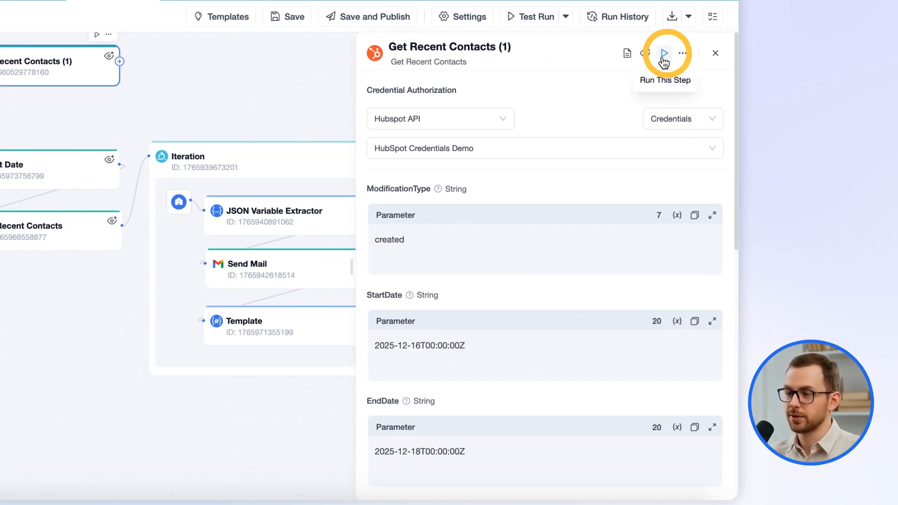
pyautogui.click(663, 59)
pyautogui.click(590, 125)
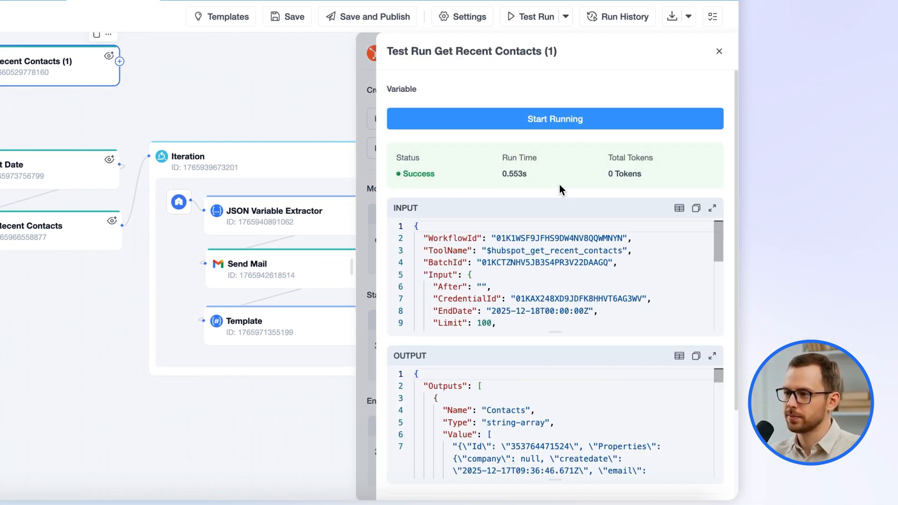
pyautogui.click(678, 357)
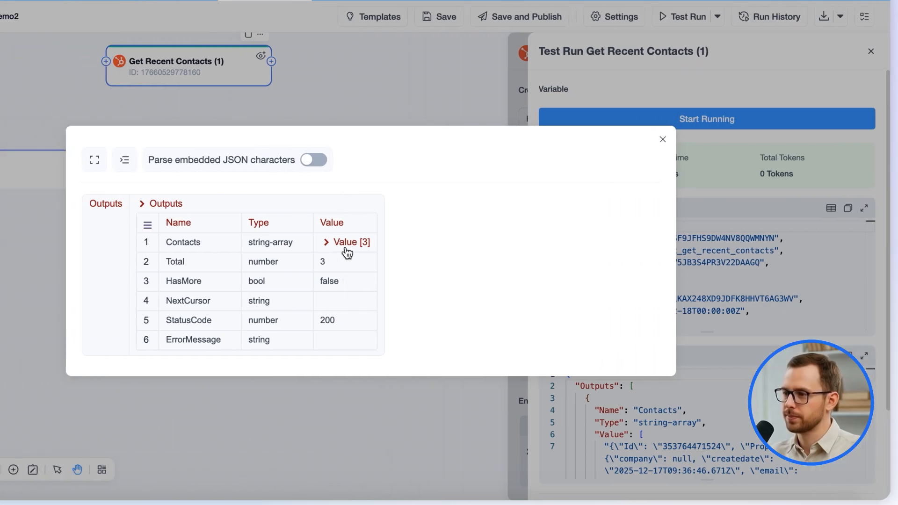
pyautogui.click(189, 242)
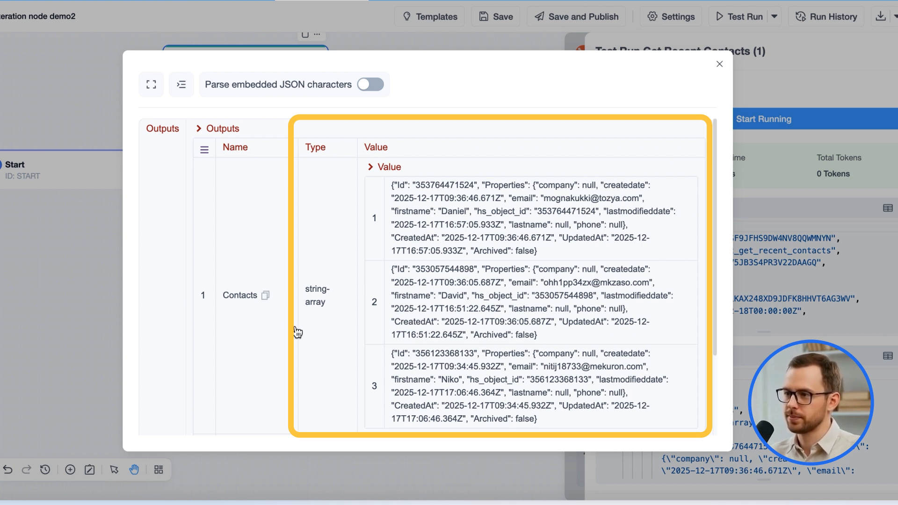
pyautogui.click(719, 64)
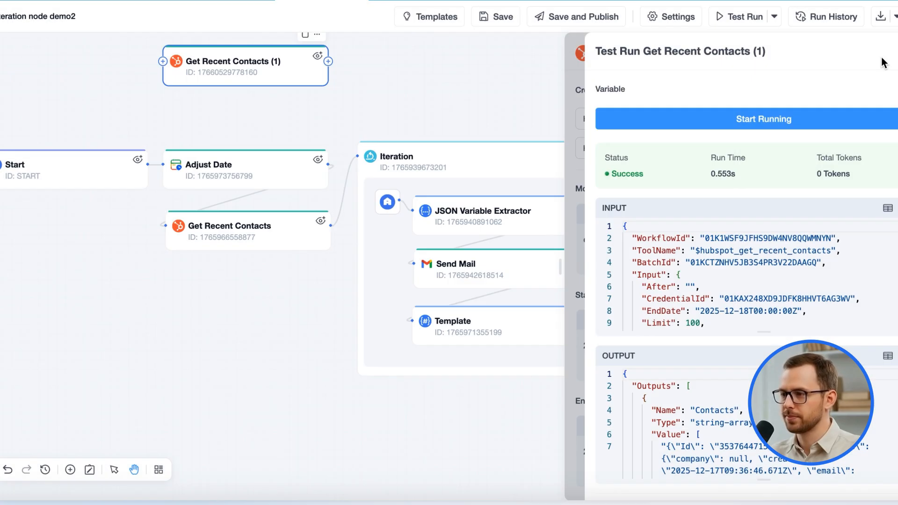
# Examine the Iteration node's Iterate Collection mode and its input variable, and close the node's settings.
pyautogui.click(433, 158)
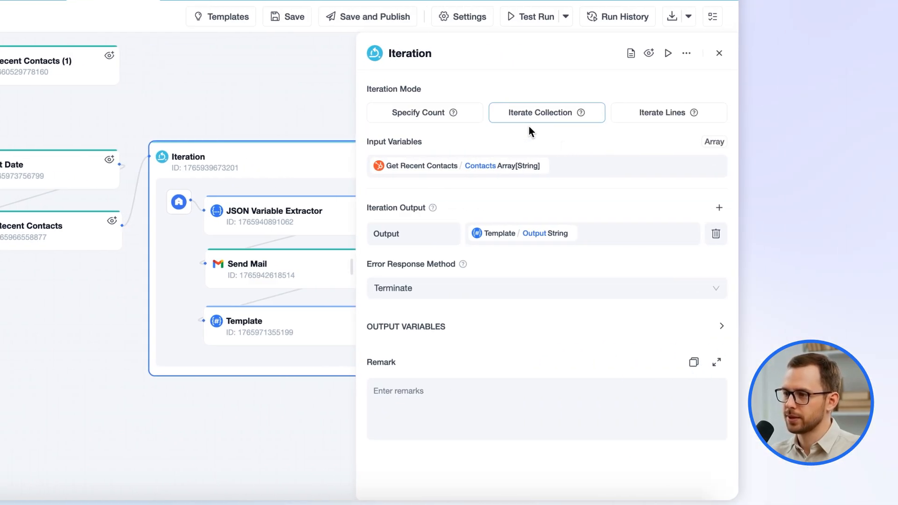
pyautogui.moveTo(582, 120)
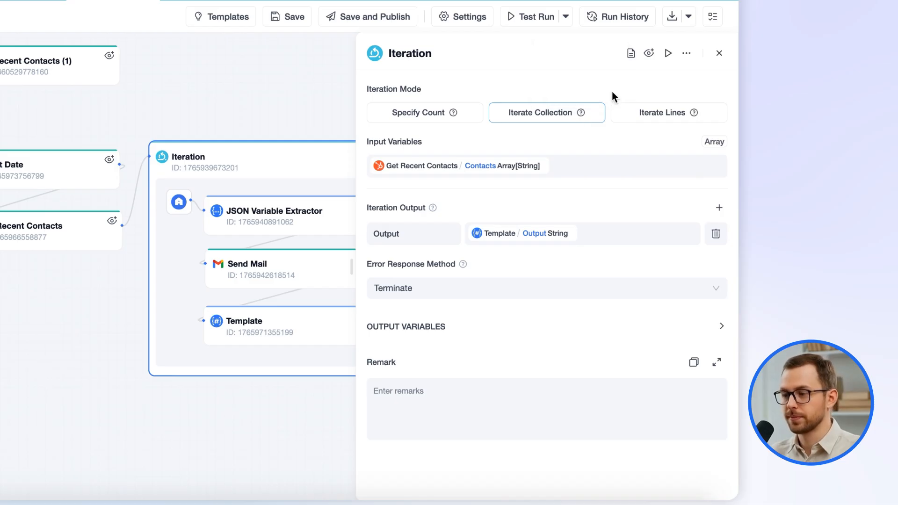
pyautogui.click(718, 53)
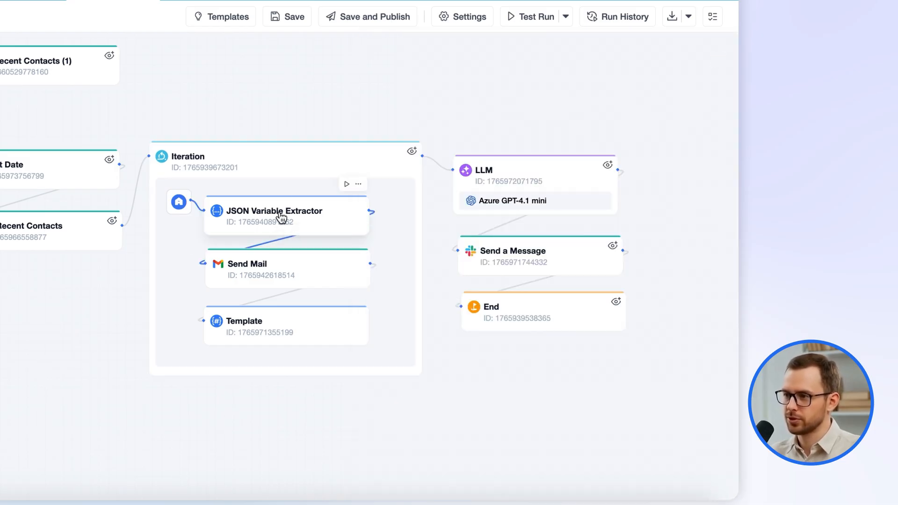
# Examine the JSON Variable Extractor's input and output variables and the Send Mail node's recipient, subject and body.
pyautogui.click(281, 218)
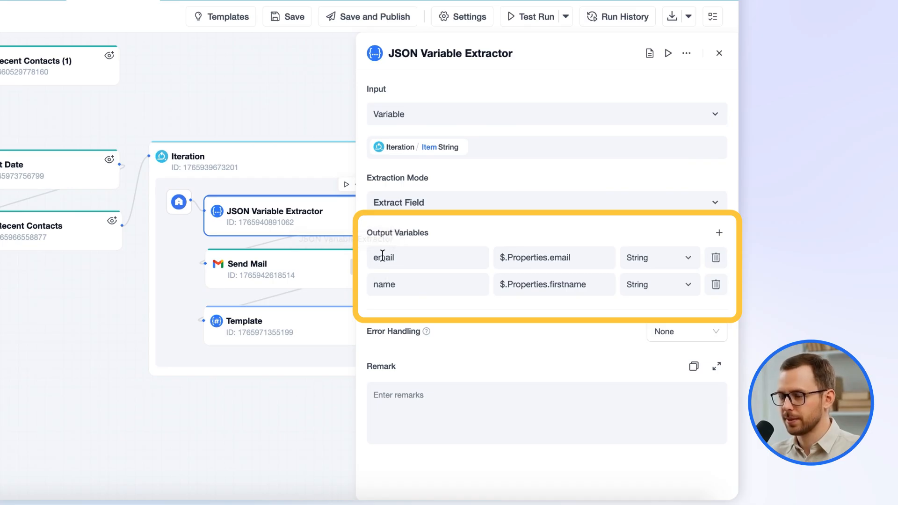
pyautogui.click(274, 272)
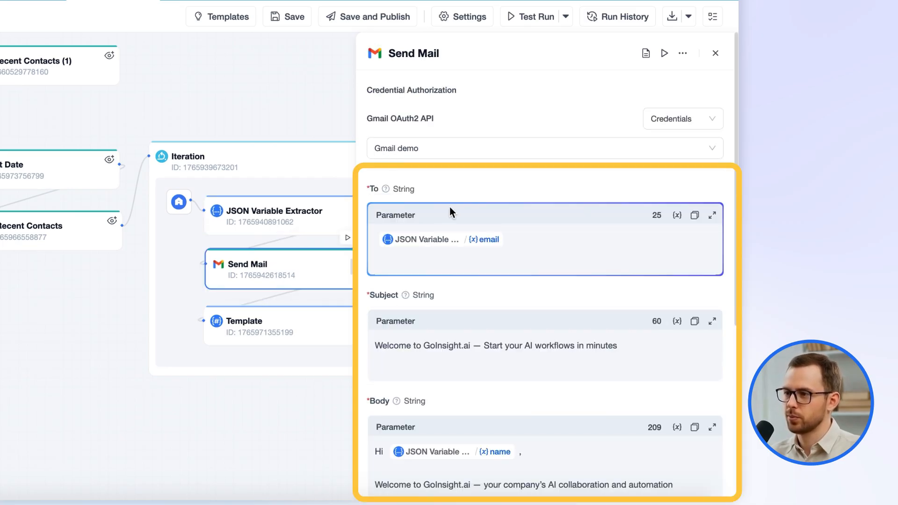
pyautogui.click(389, 248)
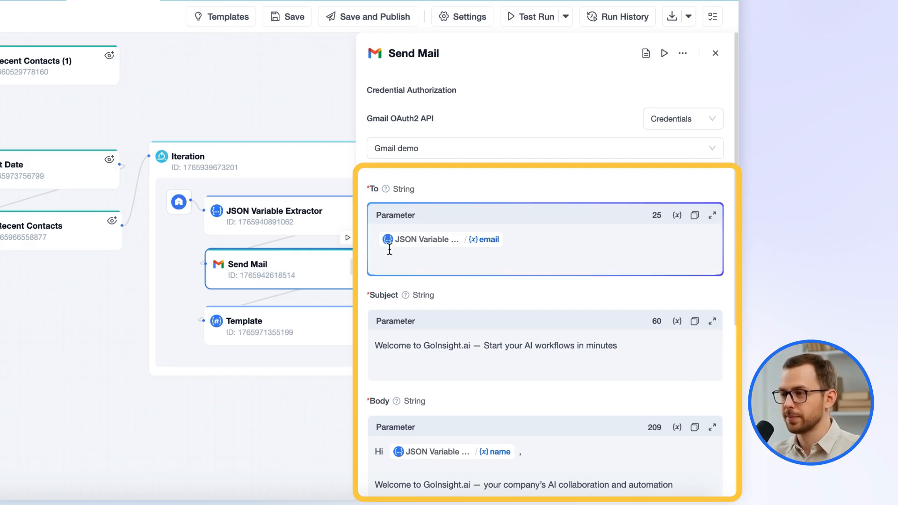
# Examine the Template node's variables and Jinja2 text, and the explanation of the Iteration node's output setting.
pyautogui.click(296, 323)
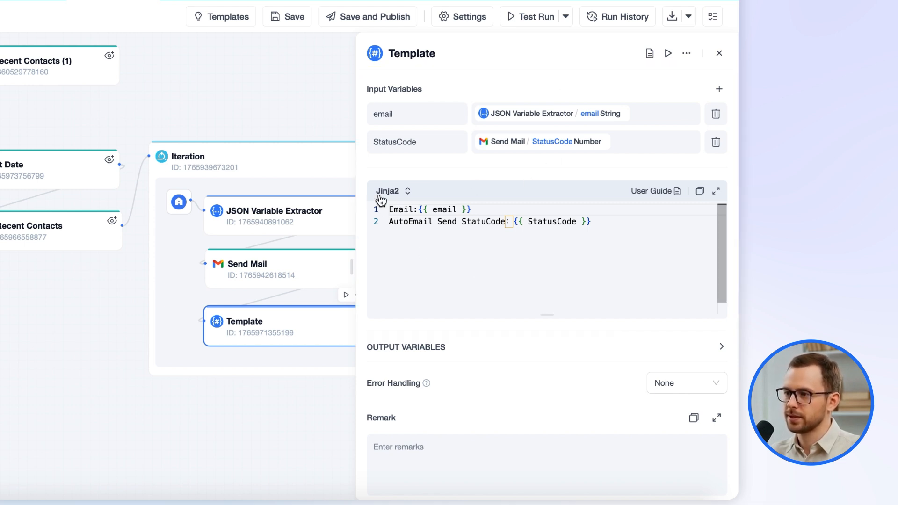
pyautogui.click(315, 172)
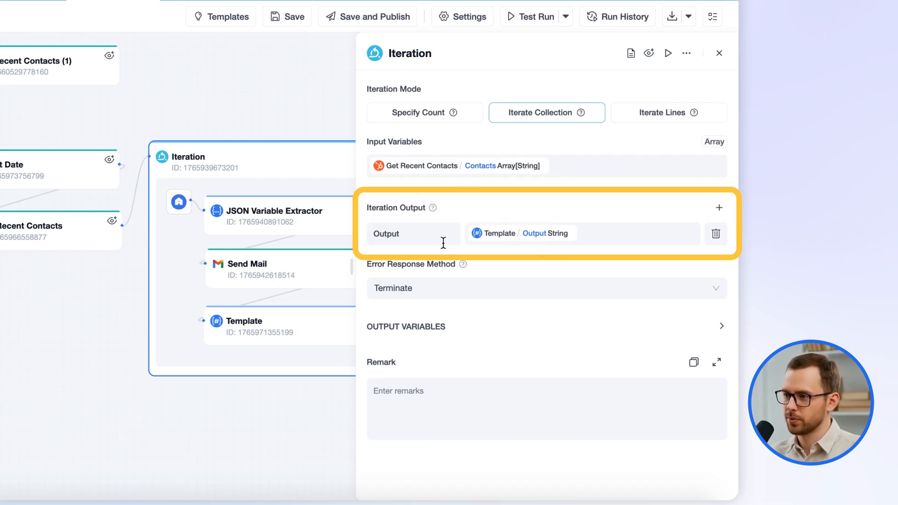
pyautogui.moveTo(433, 209)
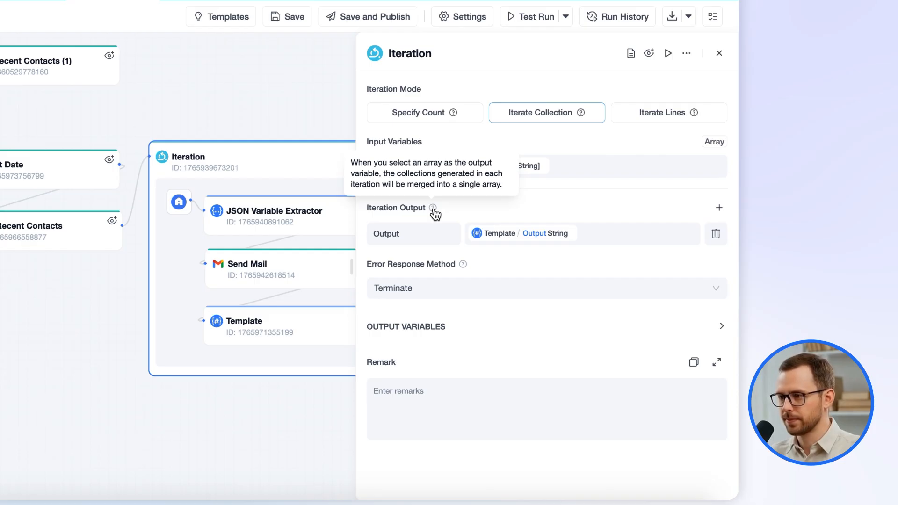
# Examine the settings of the Template, LLM and Slack Send a Message nodes, including the LLM's full system prompt.
pyautogui.click(290, 329)
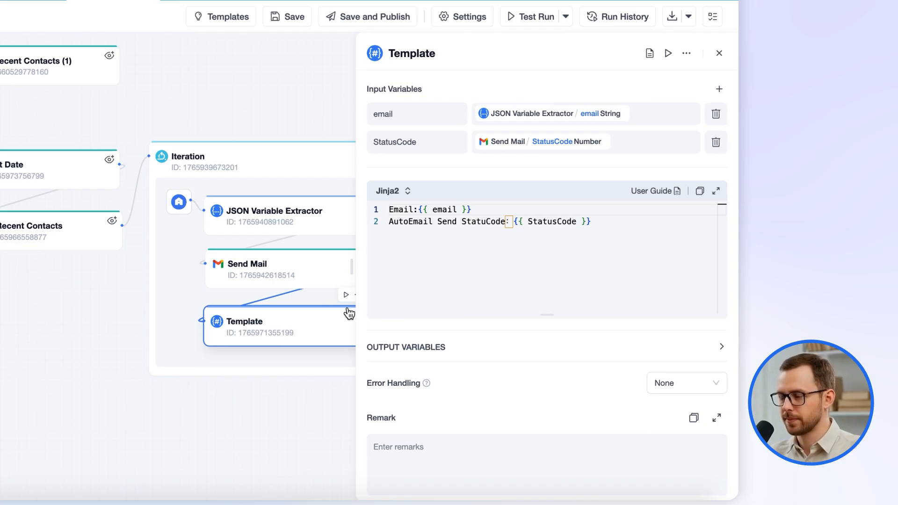
pyautogui.click(718, 54)
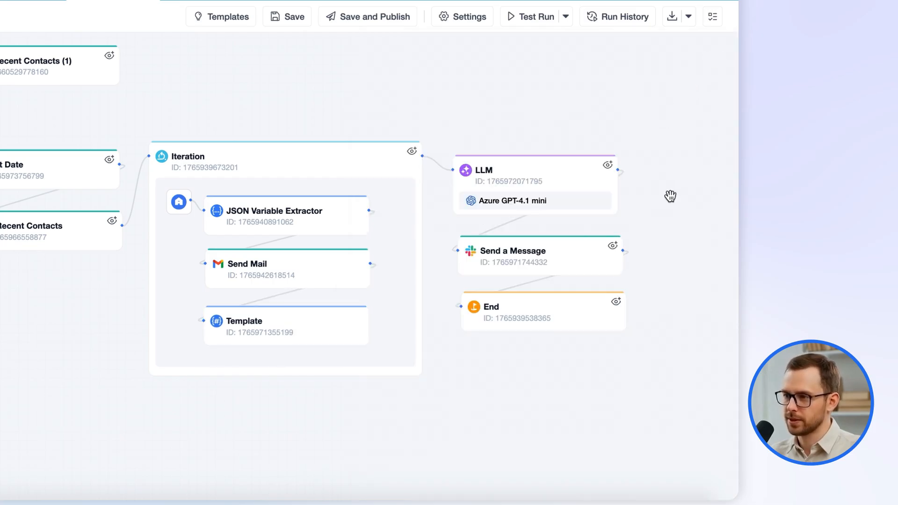
pyautogui.click(550, 183)
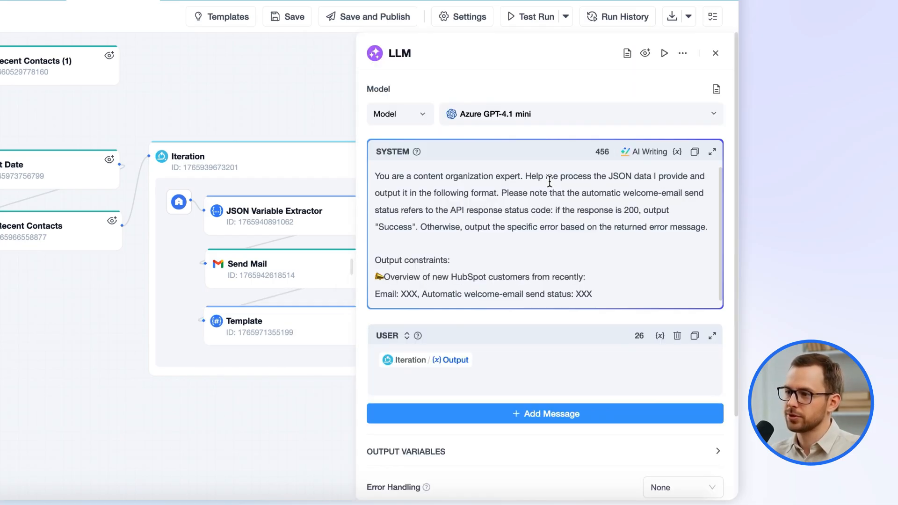
pyautogui.click(711, 152)
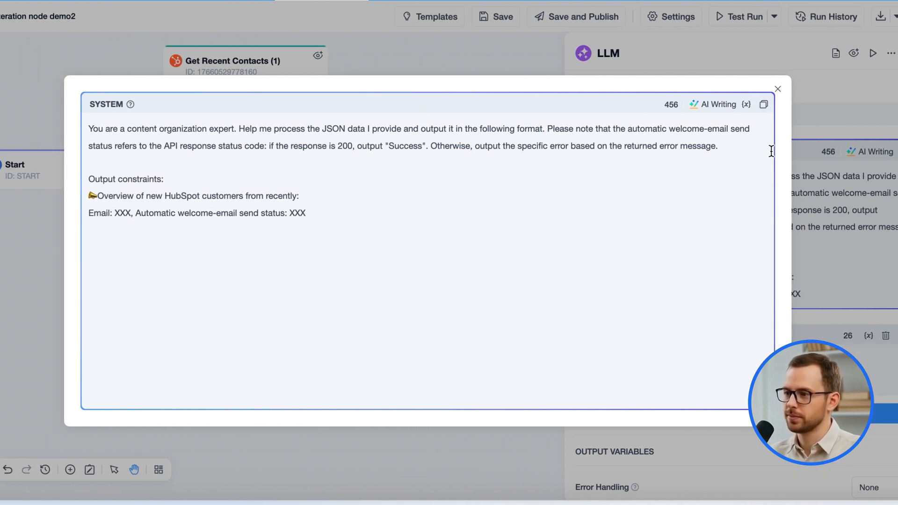
pyautogui.click(777, 89)
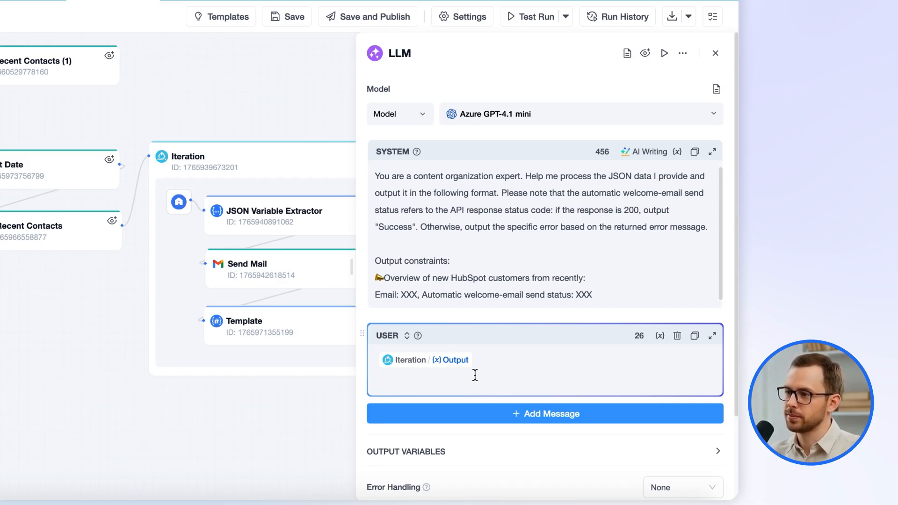
pyautogui.click(714, 53)
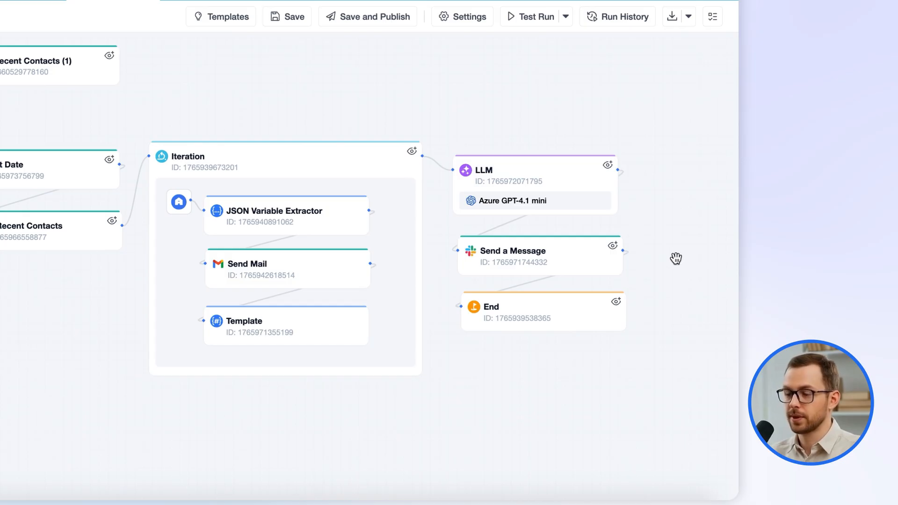
pyautogui.click(505, 263)
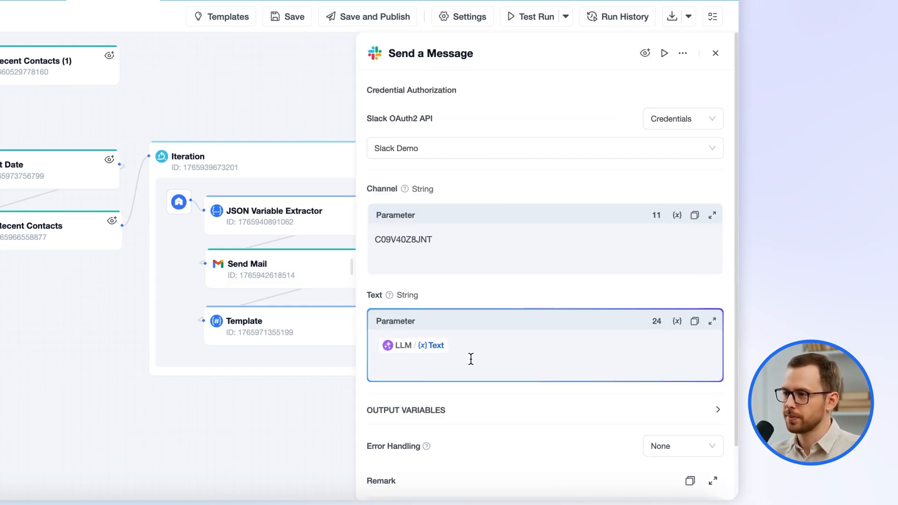
pyautogui.click(716, 53)
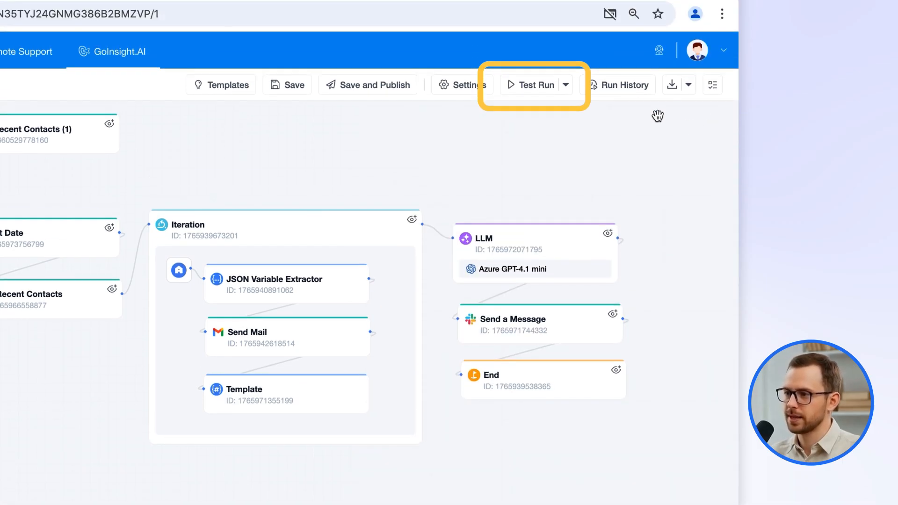
# Test-run the Iteration node demo2 workflow, and check the results in Gmail's sent mail and Slack's demo channel.
pyautogui.click(528, 91)
pyautogui.click(532, 161)
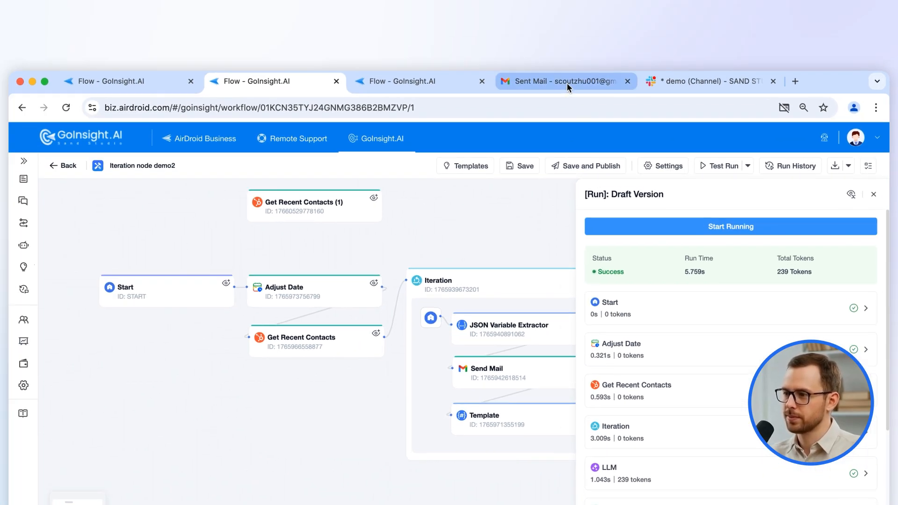
pyautogui.click(567, 84)
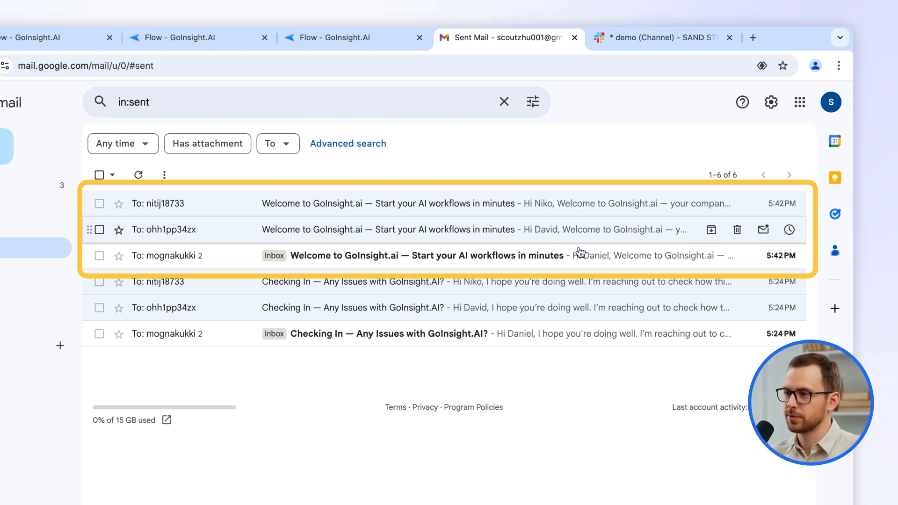
pyautogui.click(636, 41)
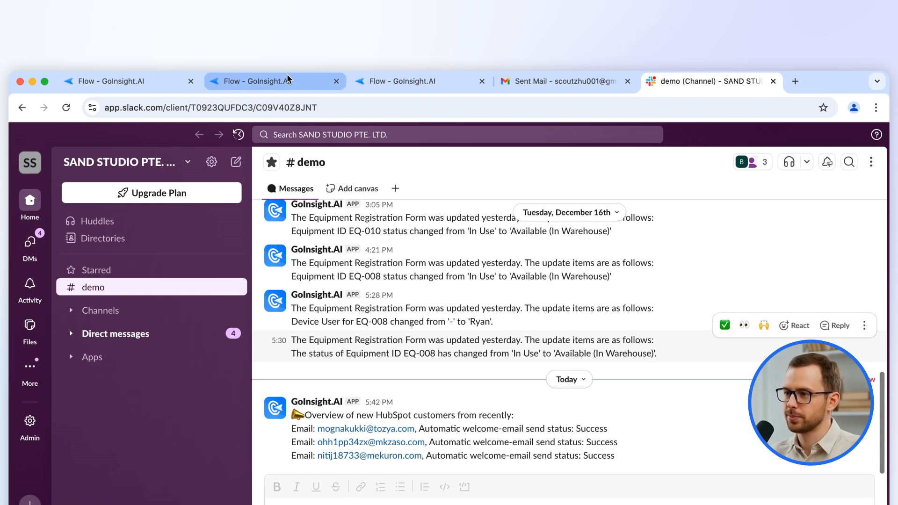
# Return to the demo2 workflow's run results in GoInsight.AI and examine the Get Recent Contacts output as a table.
pyautogui.click(273, 82)
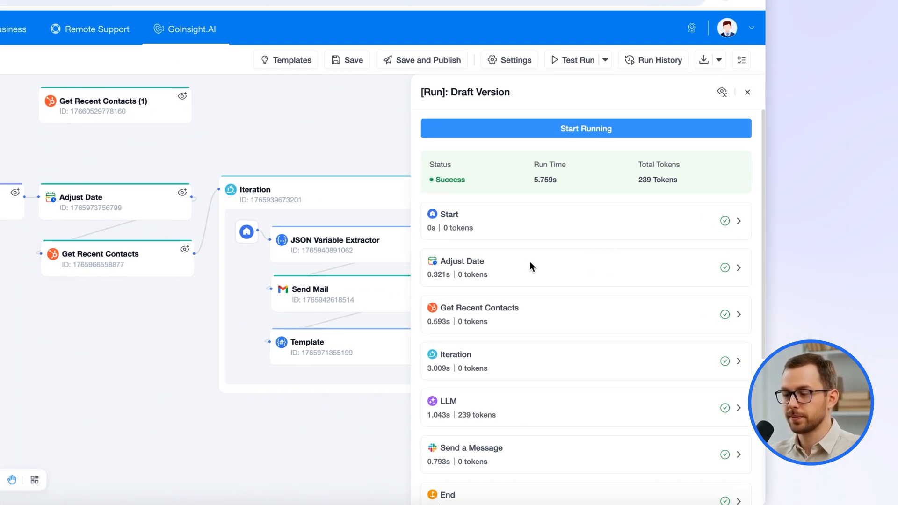
pyautogui.scroll(-2, 491, 235)
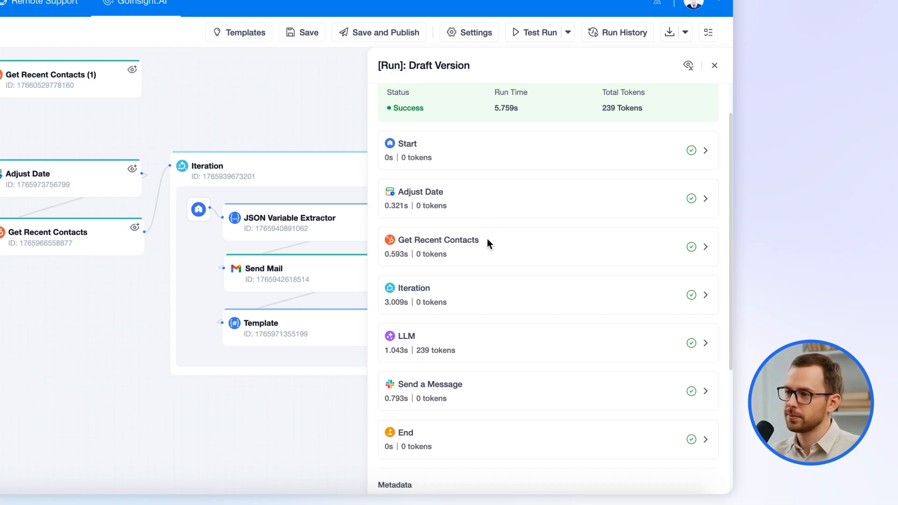
pyautogui.click(441, 242)
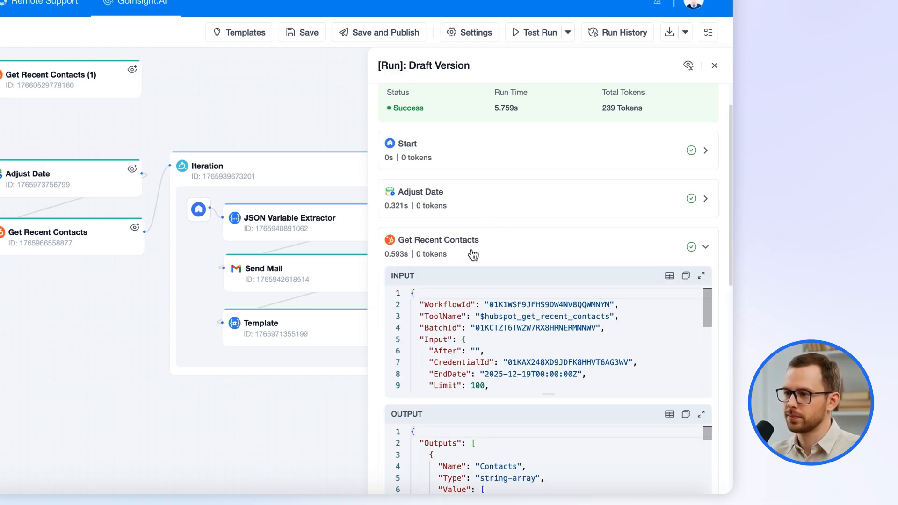
pyautogui.click(669, 415)
pyautogui.click(226, 247)
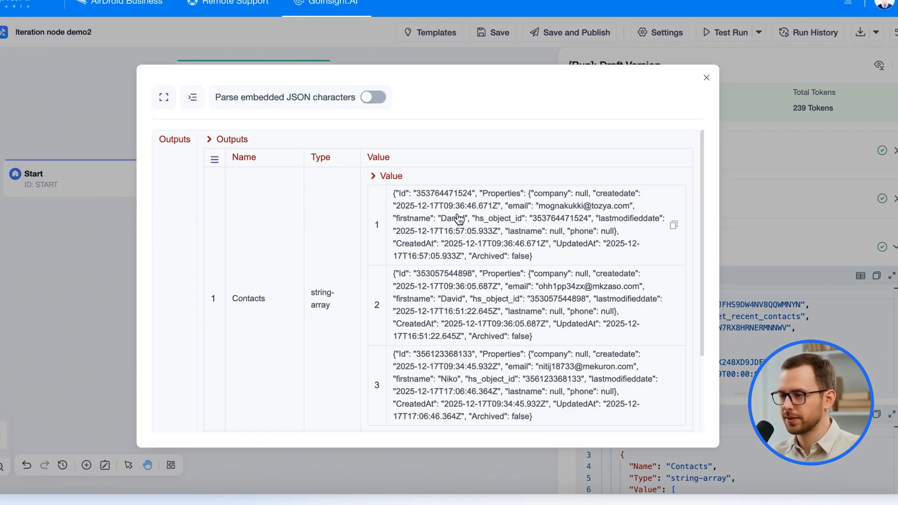
pyautogui.scroll(-3, 538, 275)
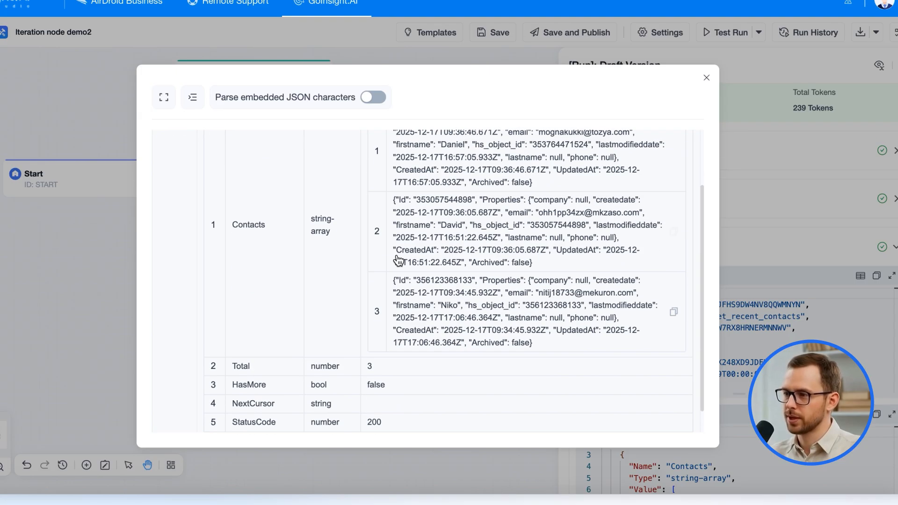
pyautogui.scroll(2, 533, 297)
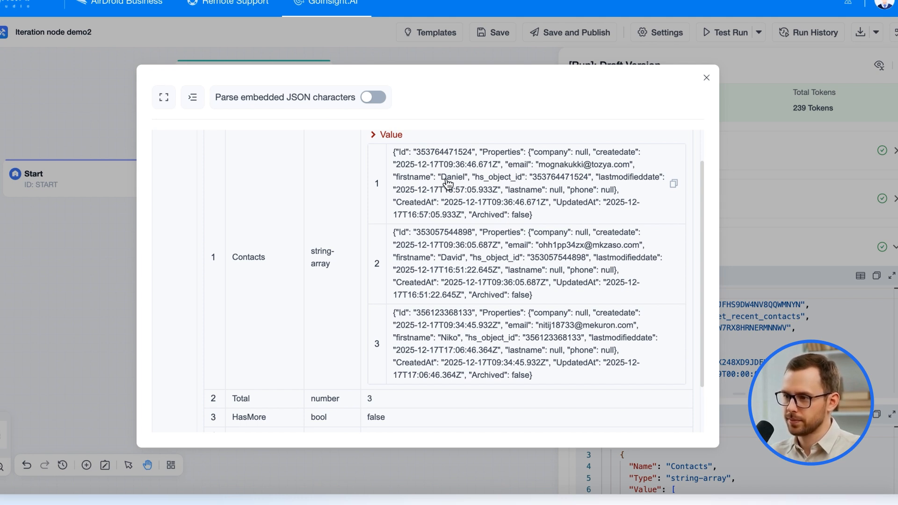
pyautogui.click(705, 77)
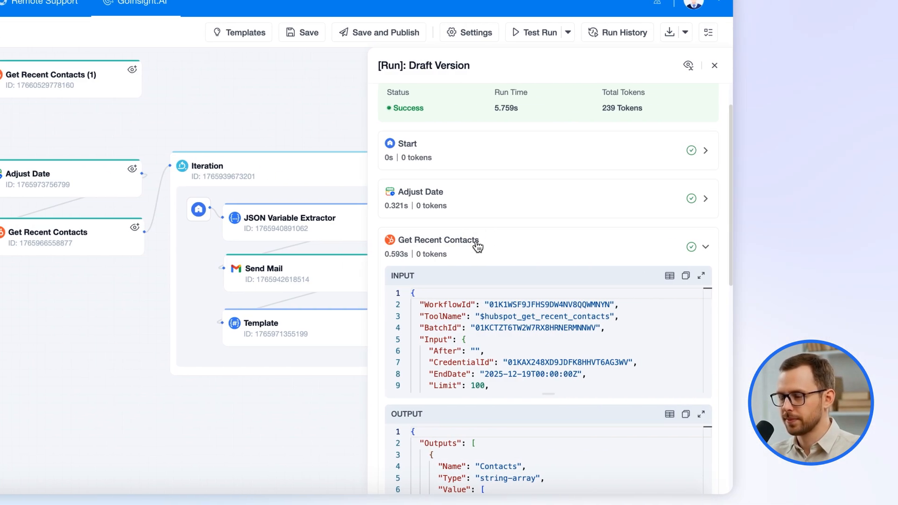
# In the Iteration node's run details, examine the JSON Variable Extractor's output table for Iteration 1.
pyautogui.click(477, 246)
pyautogui.click(439, 300)
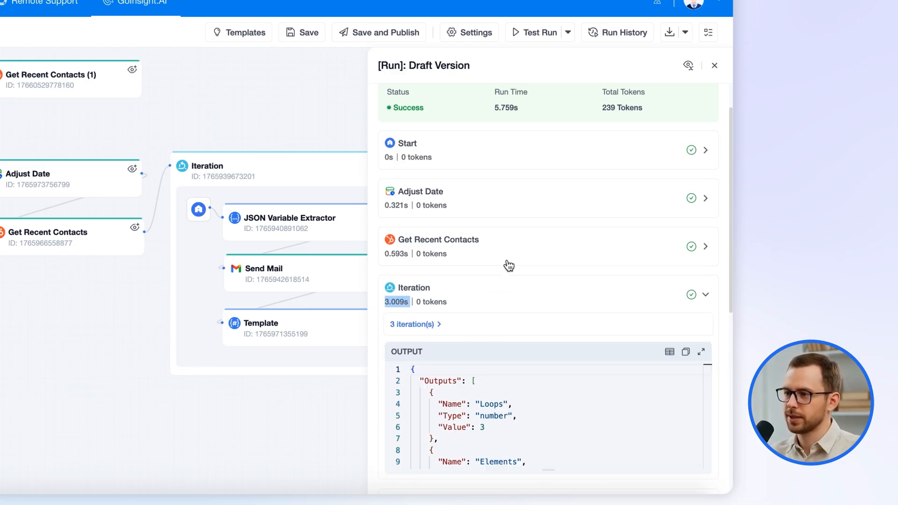
pyautogui.scroll(-1, 506, 265)
pyautogui.click(418, 310)
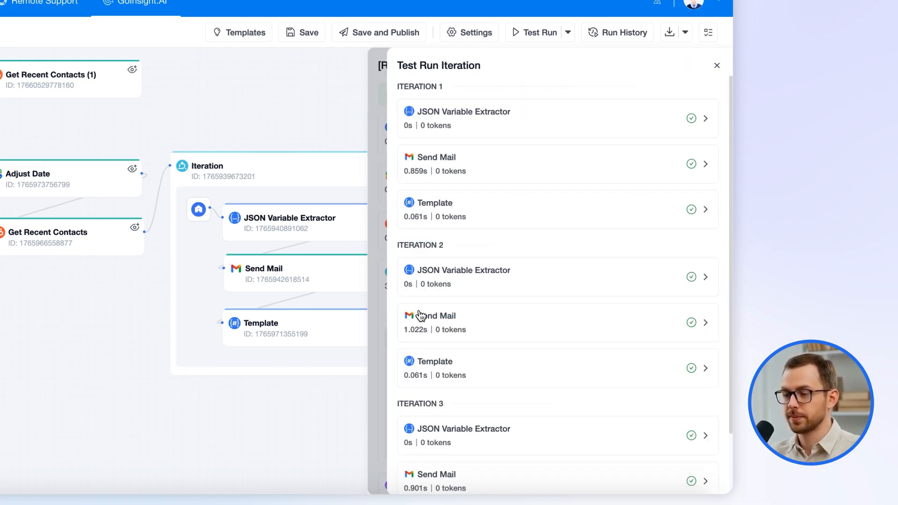
pyautogui.click(454, 117)
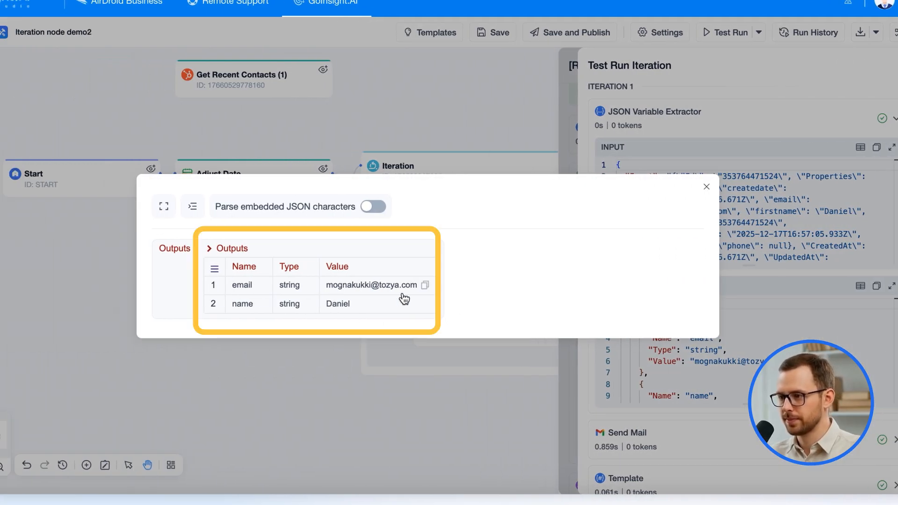
pyautogui.click(706, 187)
pyautogui.click(472, 118)
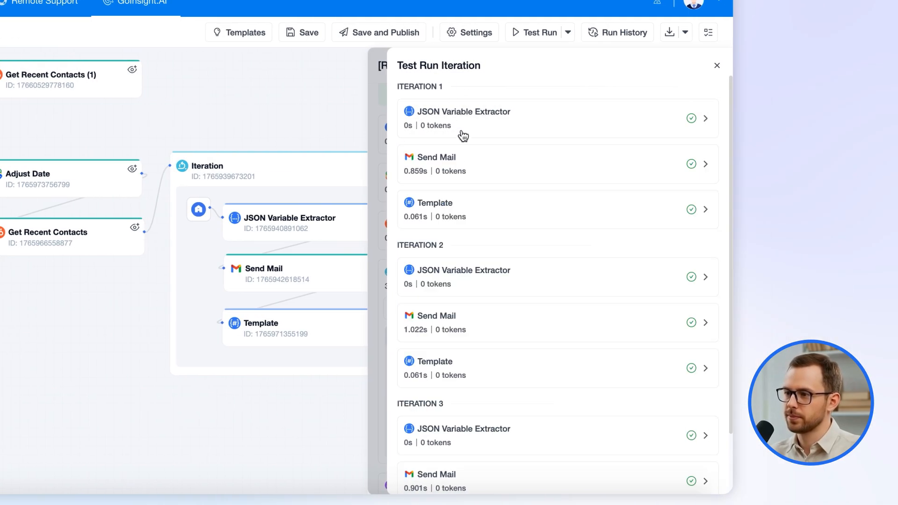
# Examine Iteration 1's Send Mail input and Template output table, and close the iteration details.
pyautogui.click(456, 159)
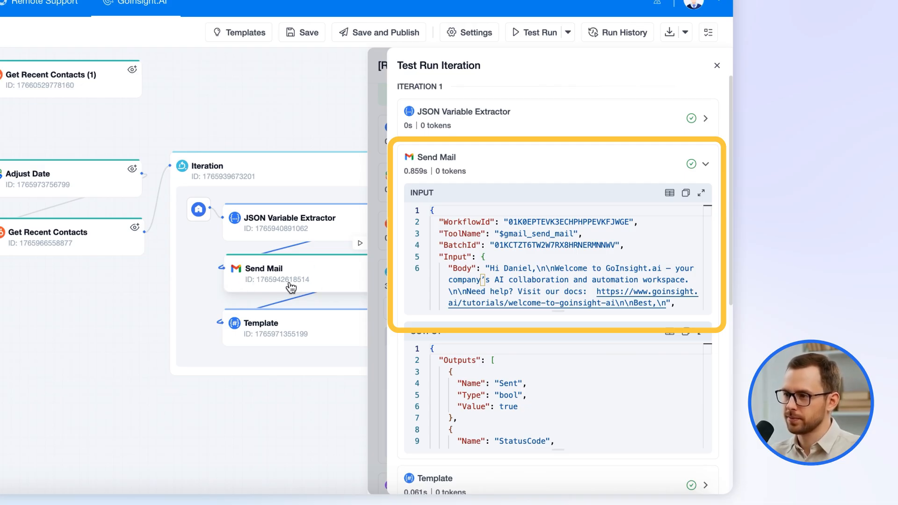
pyautogui.click(464, 173)
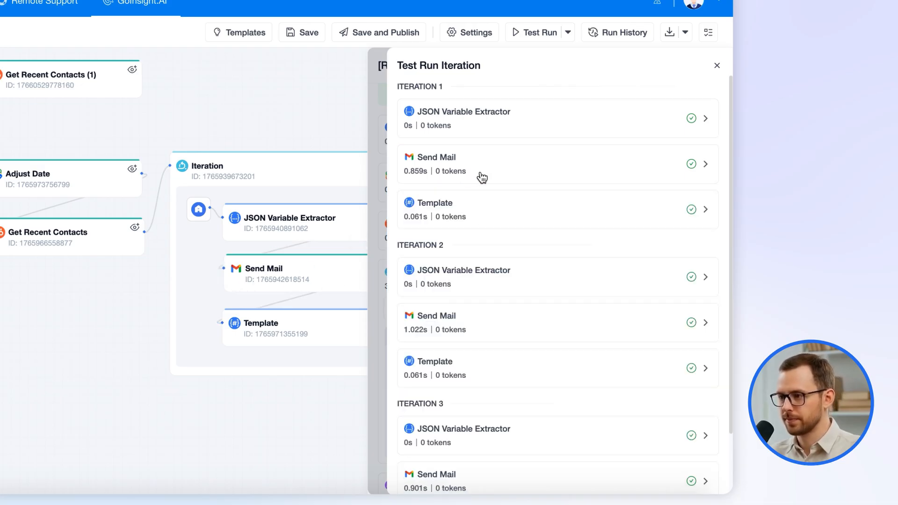
pyautogui.click(475, 218)
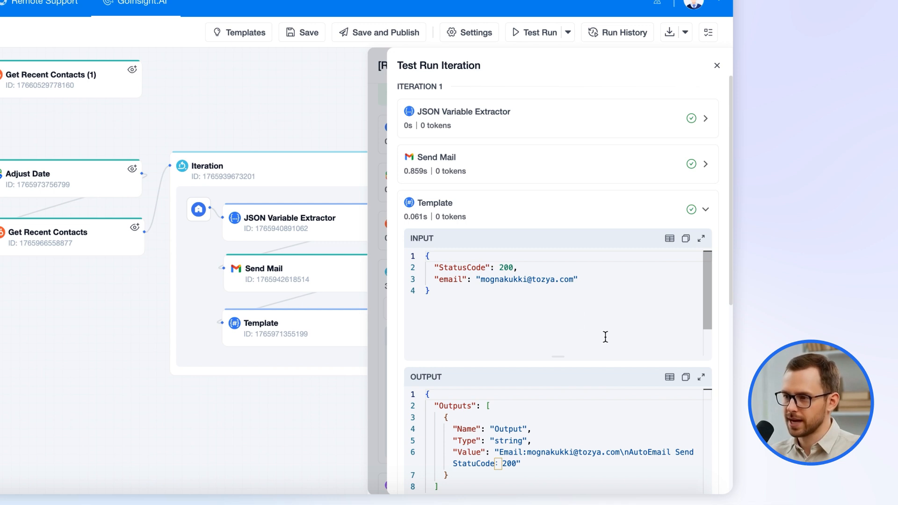
pyautogui.click(669, 377)
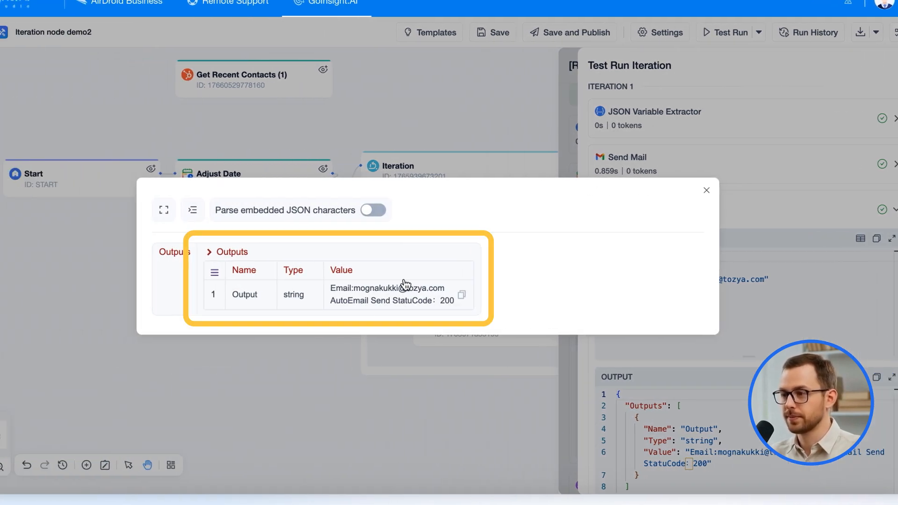
pyautogui.click(704, 187)
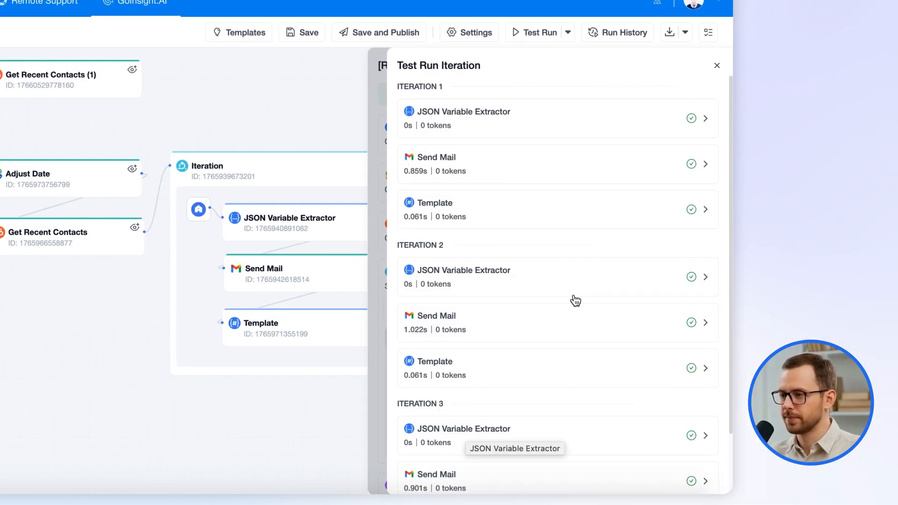
pyautogui.click(719, 68)
# Examine the Iteration node's complete merged output in the enlarged view, and collapse its run entry.
pyautogui.click(460, 279)
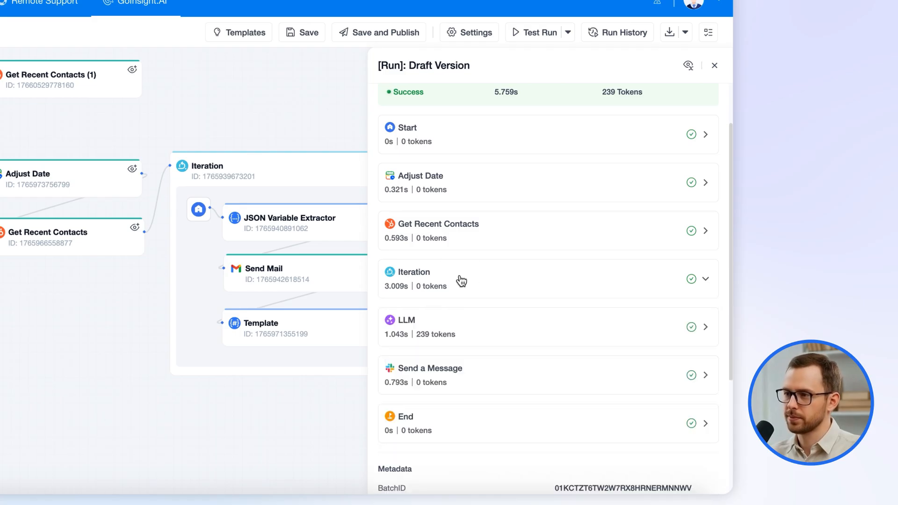
pyautogui.scroll(-1, 456, 277)
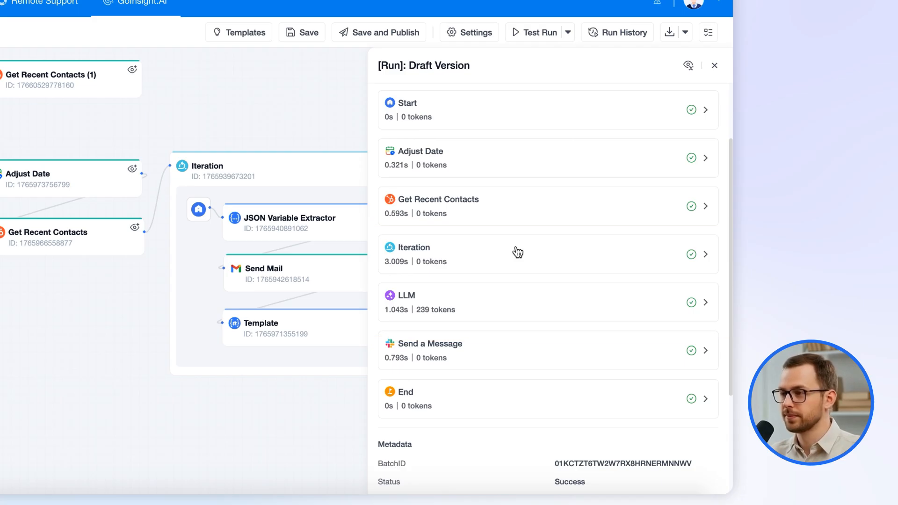
pyautogui.click(484, 266)
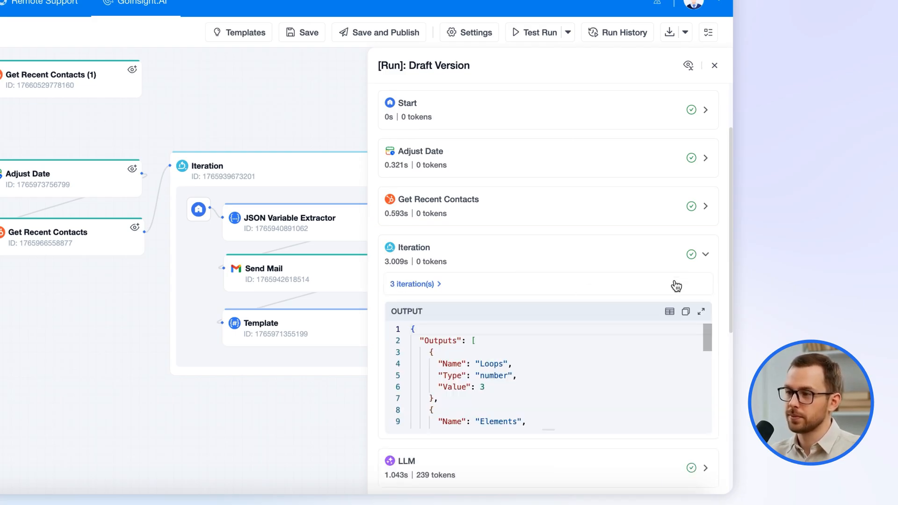
pyautogui.click(701, 311)
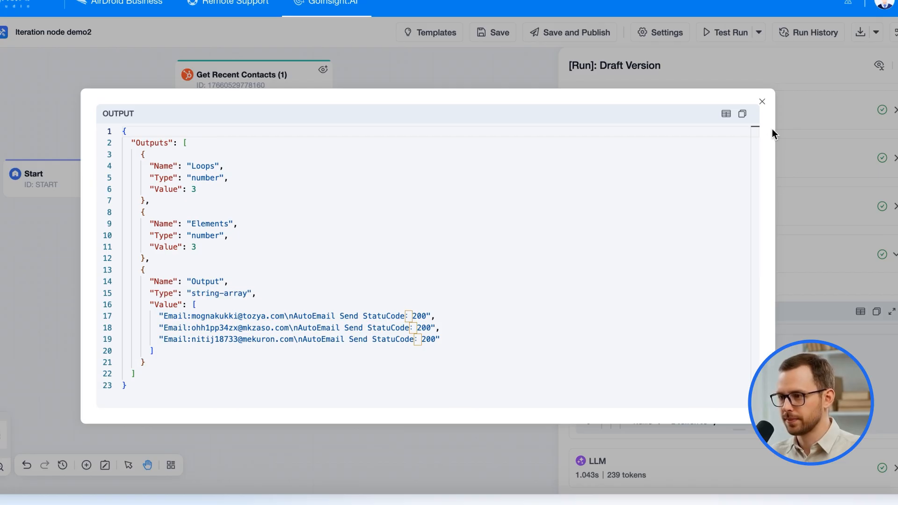
pyautogui.click(762, 102)
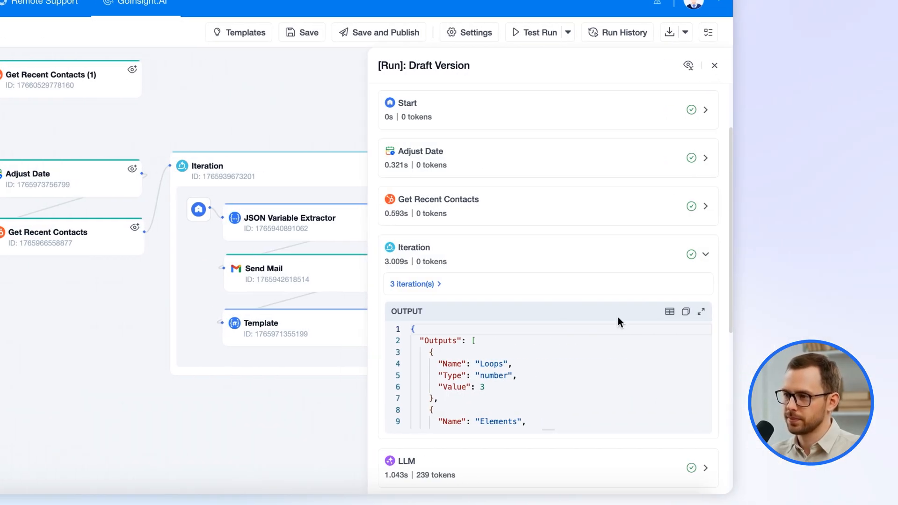
pyautogui.click(435, 246)
# Examine the LLM node's data processing and output in the run results.
pyautogui.click(431, 308)
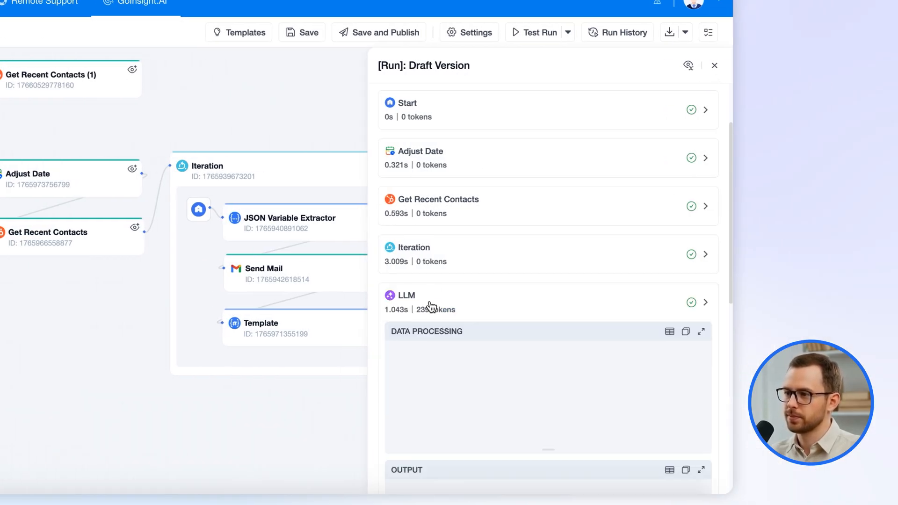
pyautogui.scroll(-2, 637, 402)
pyautogui.scroll(2, 668, 397)
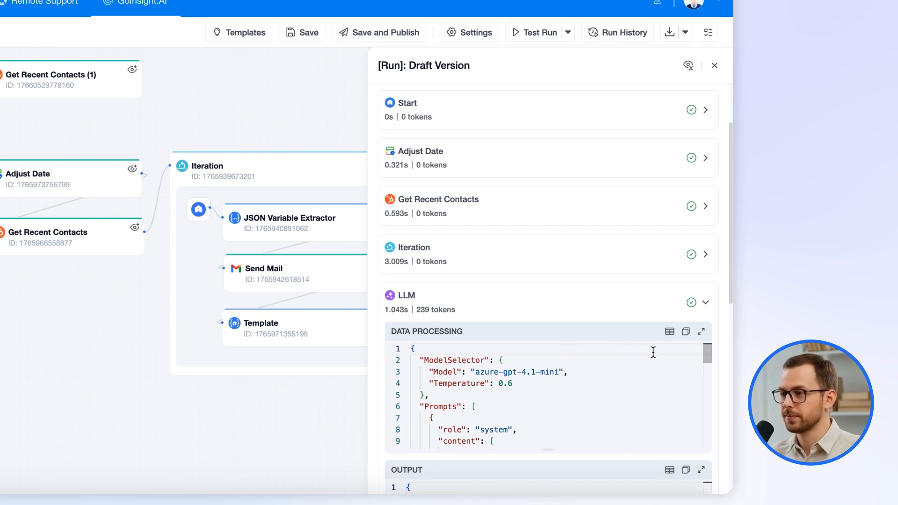
pyautogui.click(443, 309)
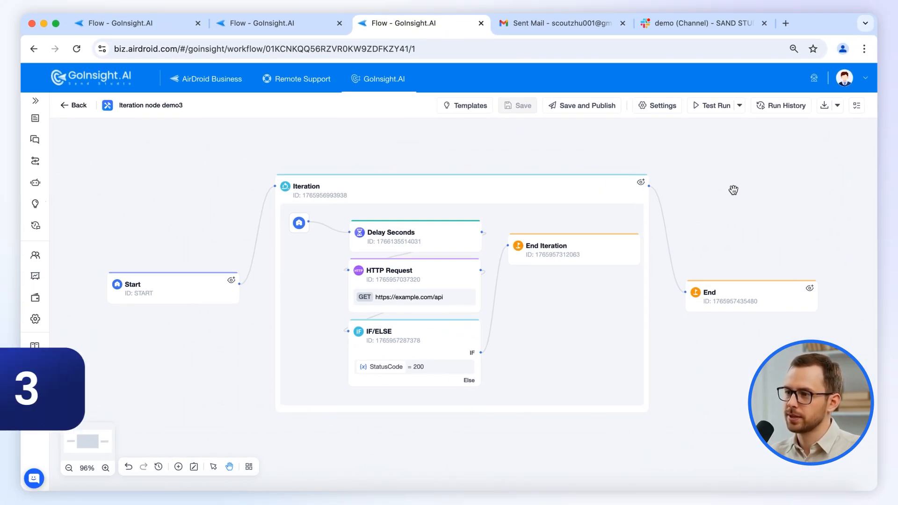
# Examine the Iteration node's Specify Count settings and the settings of the Delay Seconds node inside the loop.
pyautogui.click(503, 186)
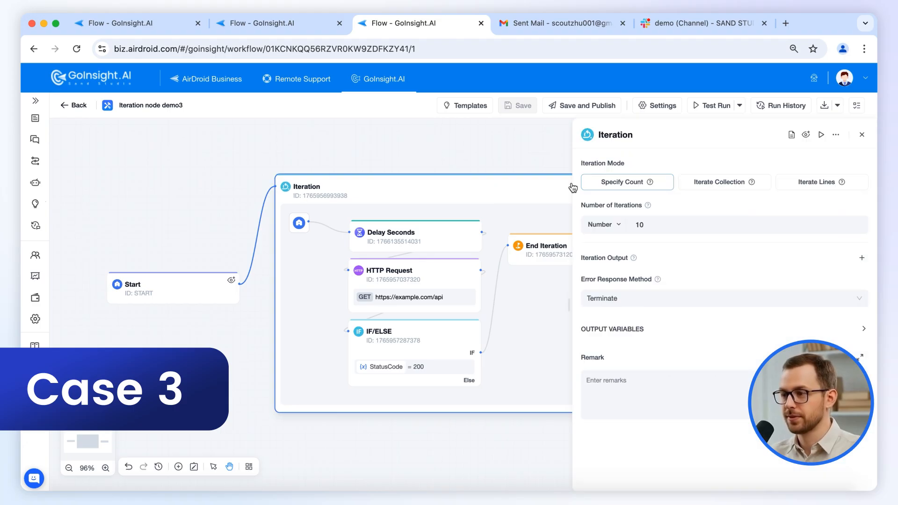
pyautogui.moveTo(653, 185)
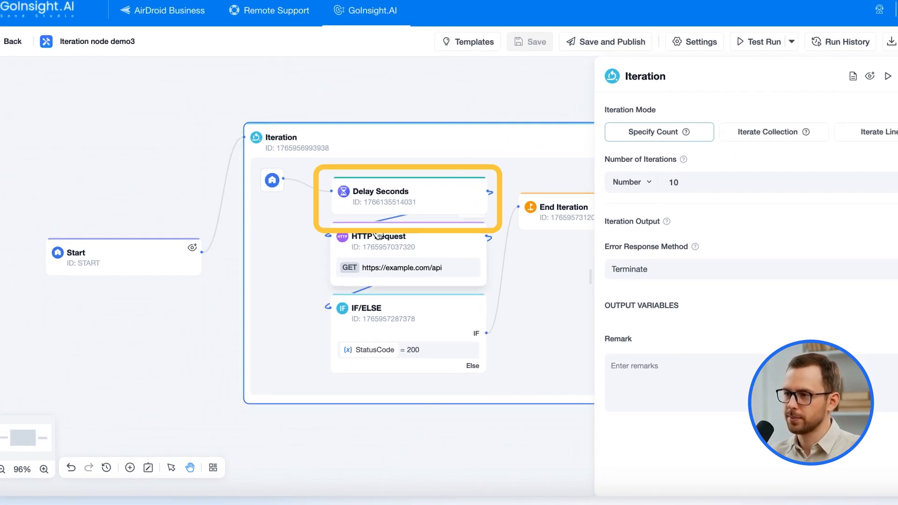
pyautogui.click(410, 195)
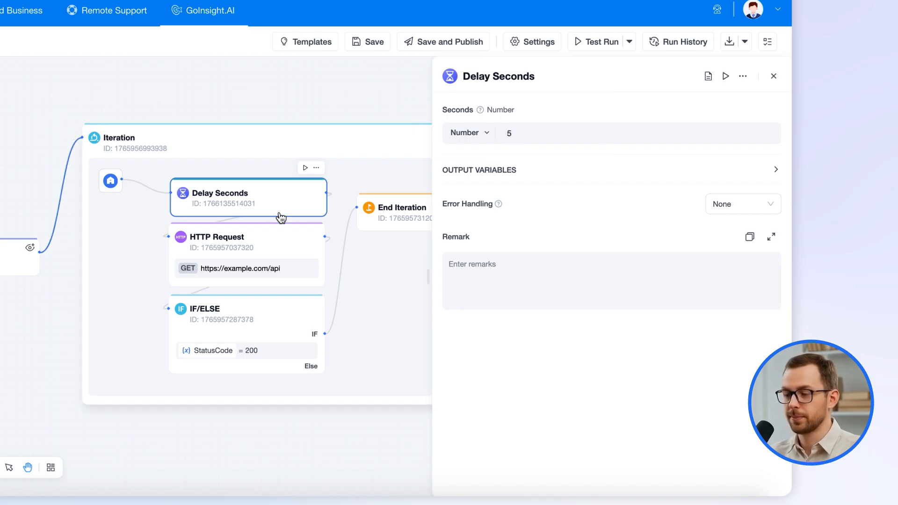
# Check the Iteration node's Number of Iterations setting and the help hint on its allowed range.
pyautogui.click(266, 138)
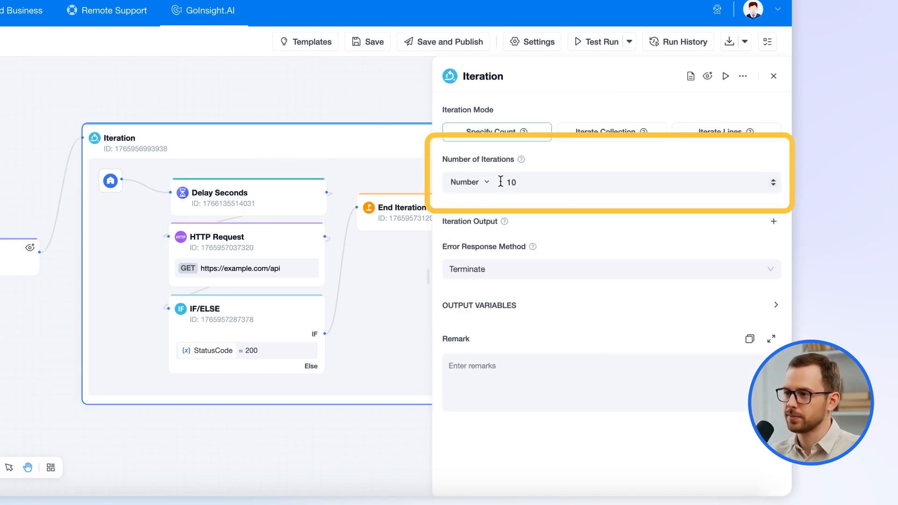
pyautogui.click(773, 185)
pyautogui.click(774, 180)
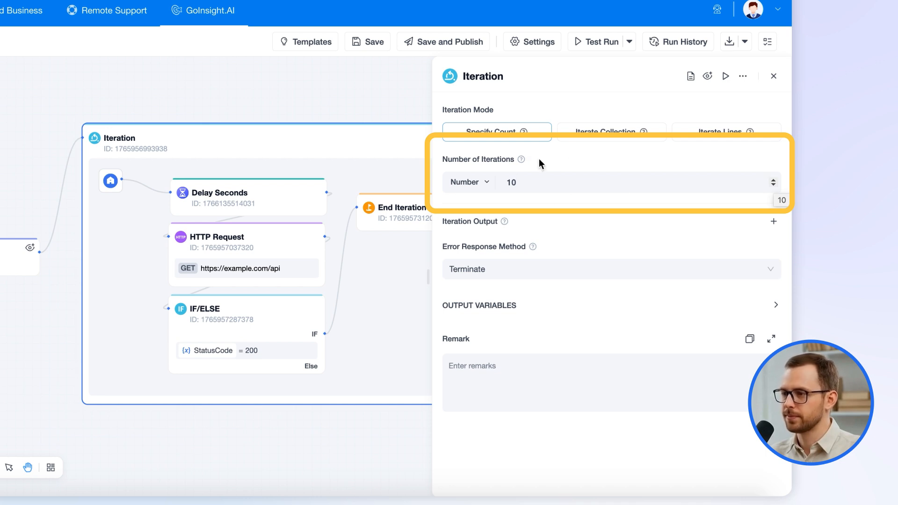
pyautogui.moveTo(523, 163)
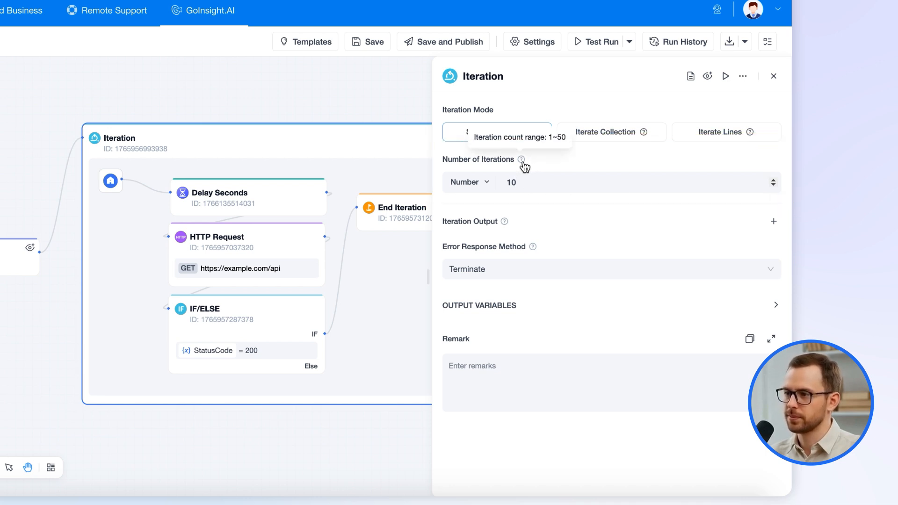
# Review the HTTP Request and Delay Seconds nodes' settings, and return to the Iteration node's mode settings.
pyautogui.click(246, 247)
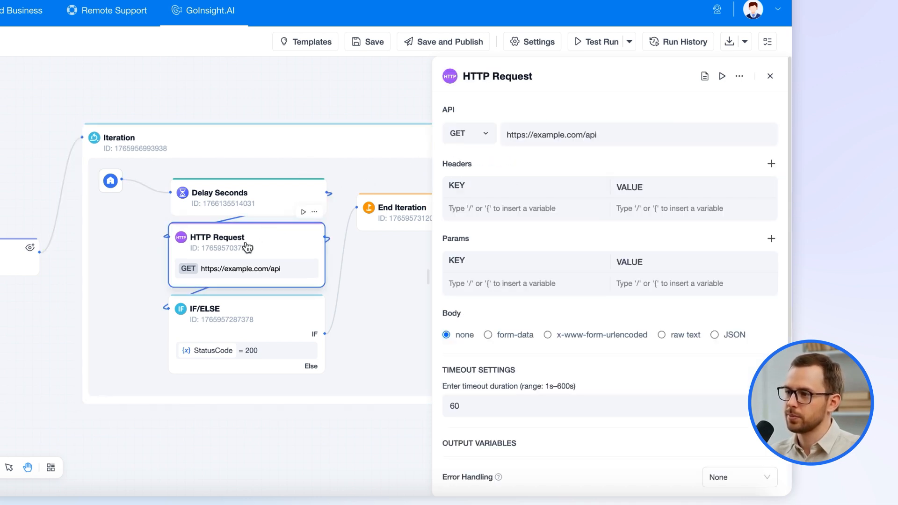
pyautogui.click(248, 202)
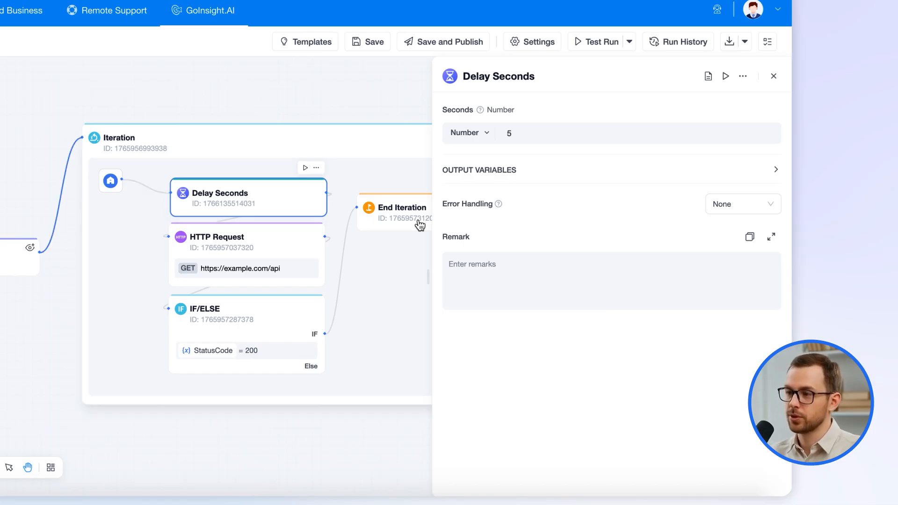
pyautogui.click(773, 76)
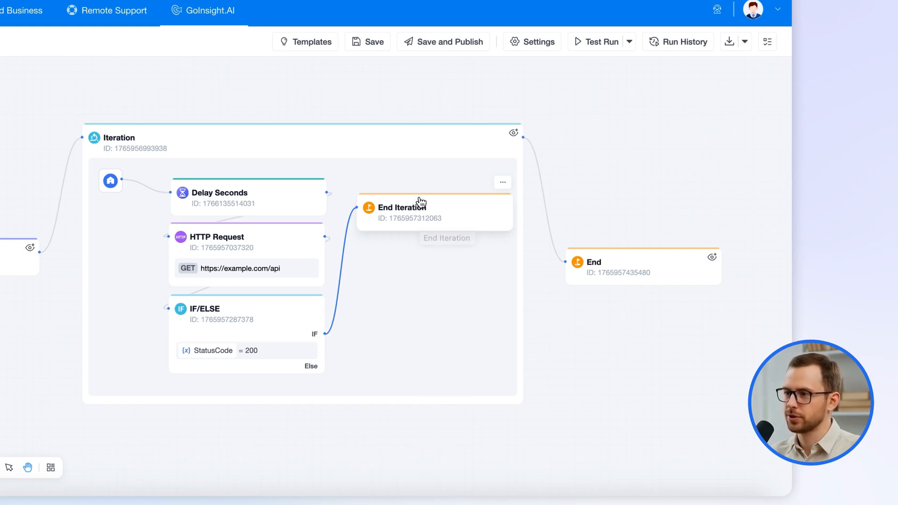
pyautogui.click(367, 143)
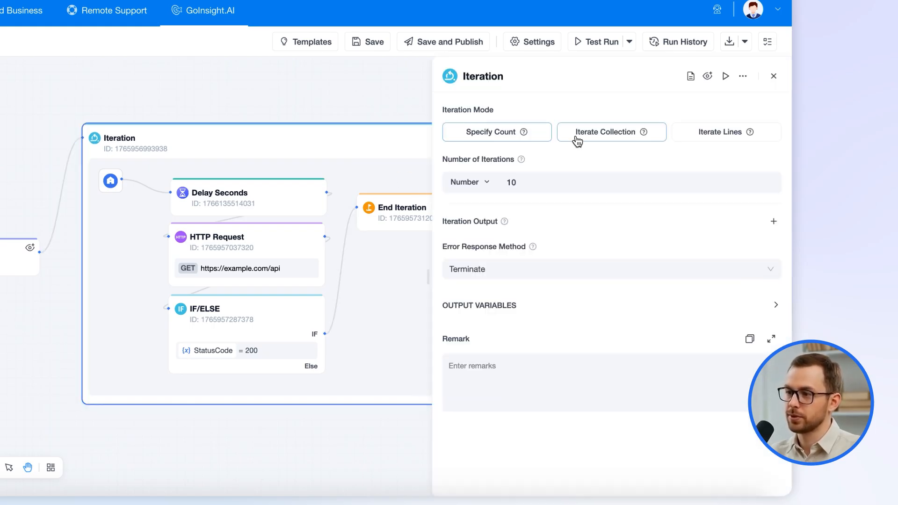